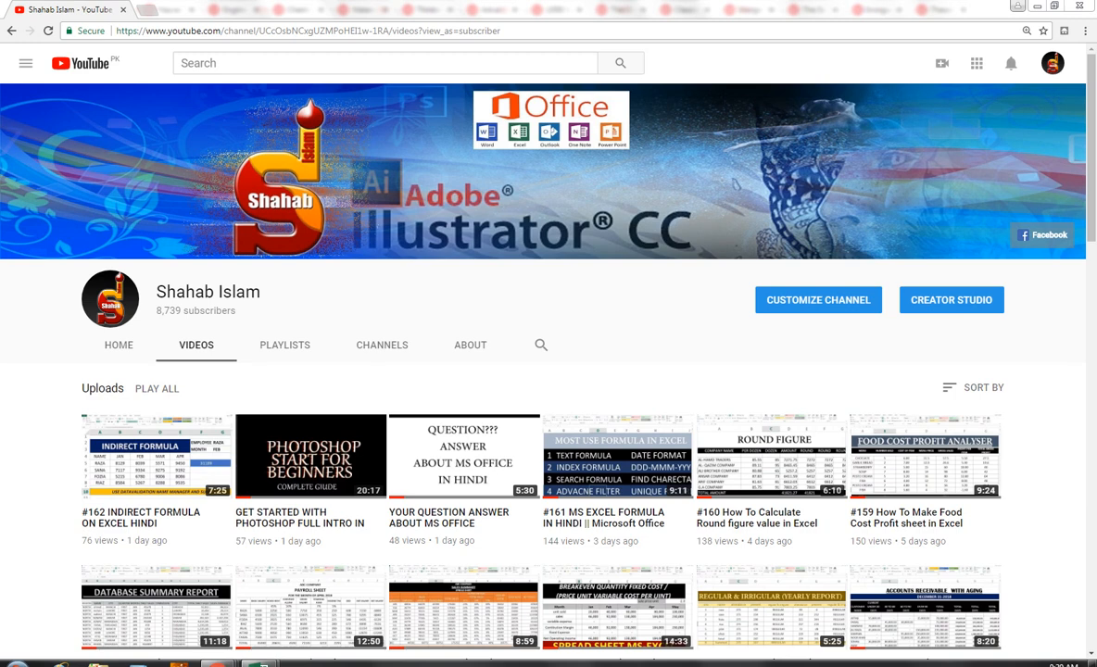
Step: Switch to the Book1 workbook in Excel and clear the content of cell A4
{"action": "mouse_move", "coordinate": [259, 664]}
{"action": "left_click", "coordinate": [306, 556]}
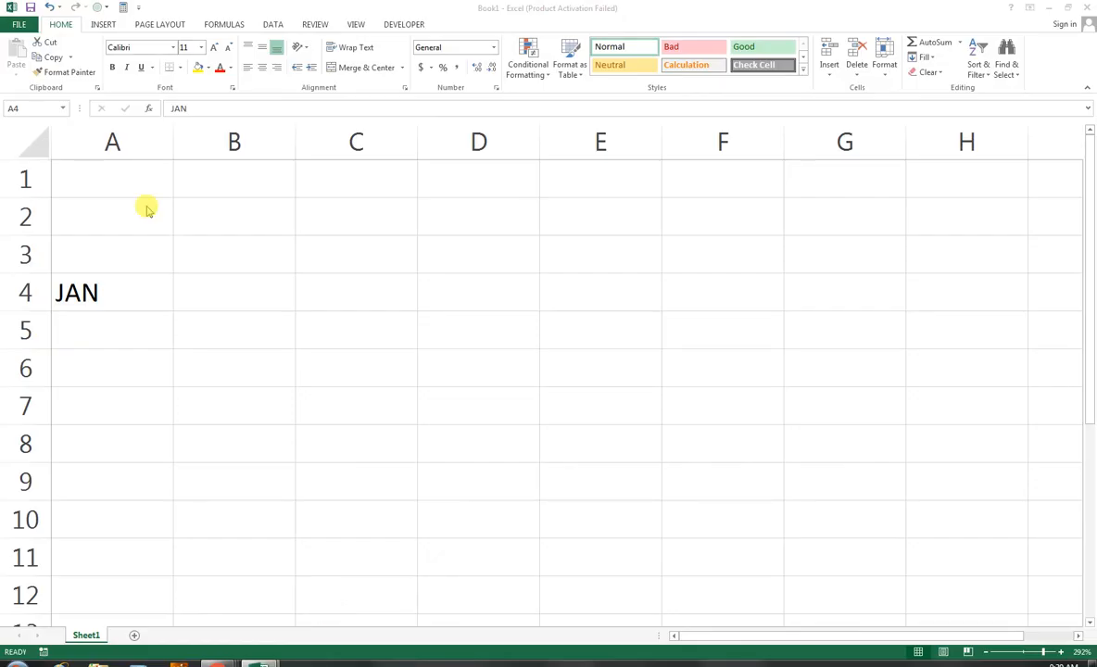
{"action": "left_click", "coordinate": [131, 287]}
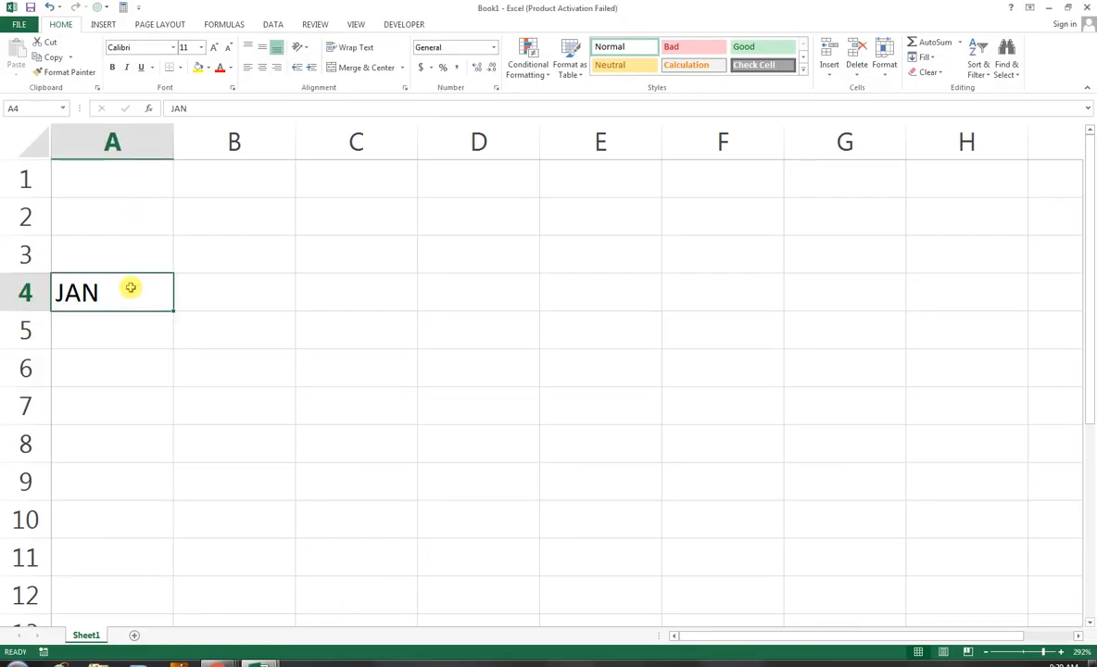
{"action": "key", "text": "Delete"}
{"action": "key", "text": "Right"}
{"action": "key", "text": "Up"}
{"action": "key", "text": "Up"}
{"action": "key", "text": "Up"}
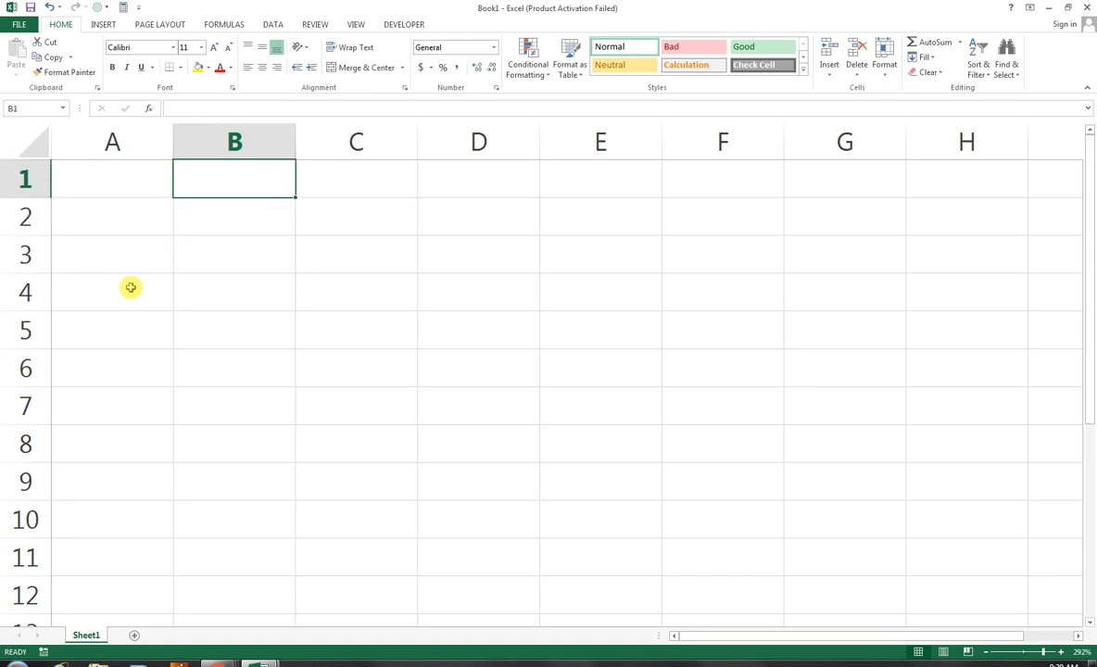
Step: Enter JAN in cell A3
{"action": "key", "text": "Left"}
{"action": "key", "text": "Down"}
{"action": "key", "text": "Down"}
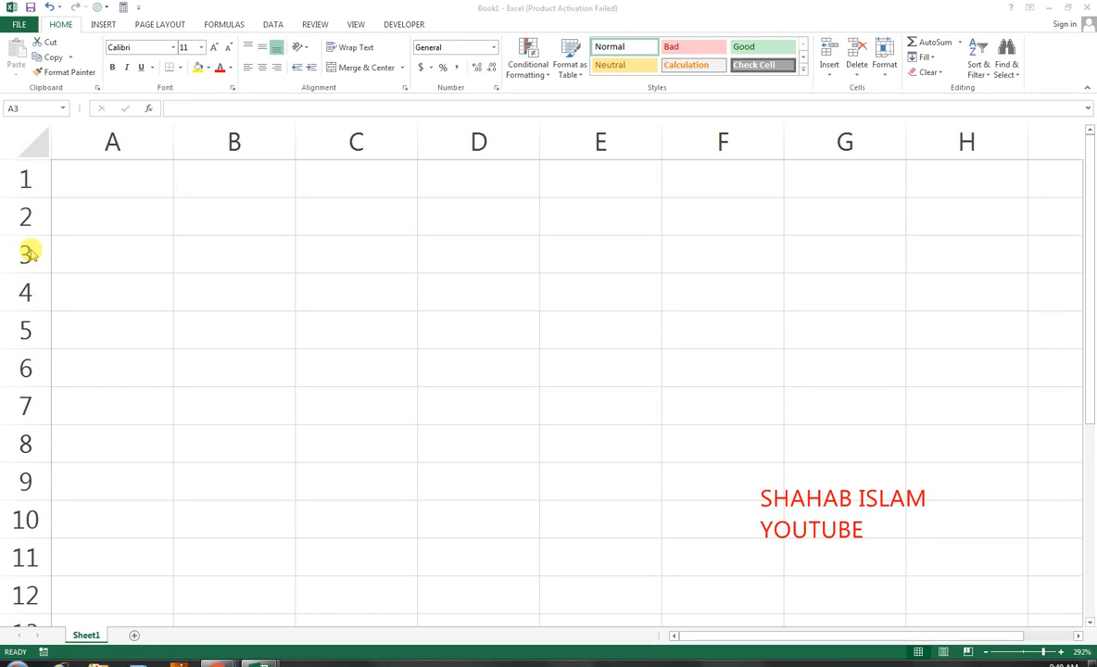
{"action": "left_click", "coordinate": [89, 242]}
{"action": "type", "text": "JAN"}
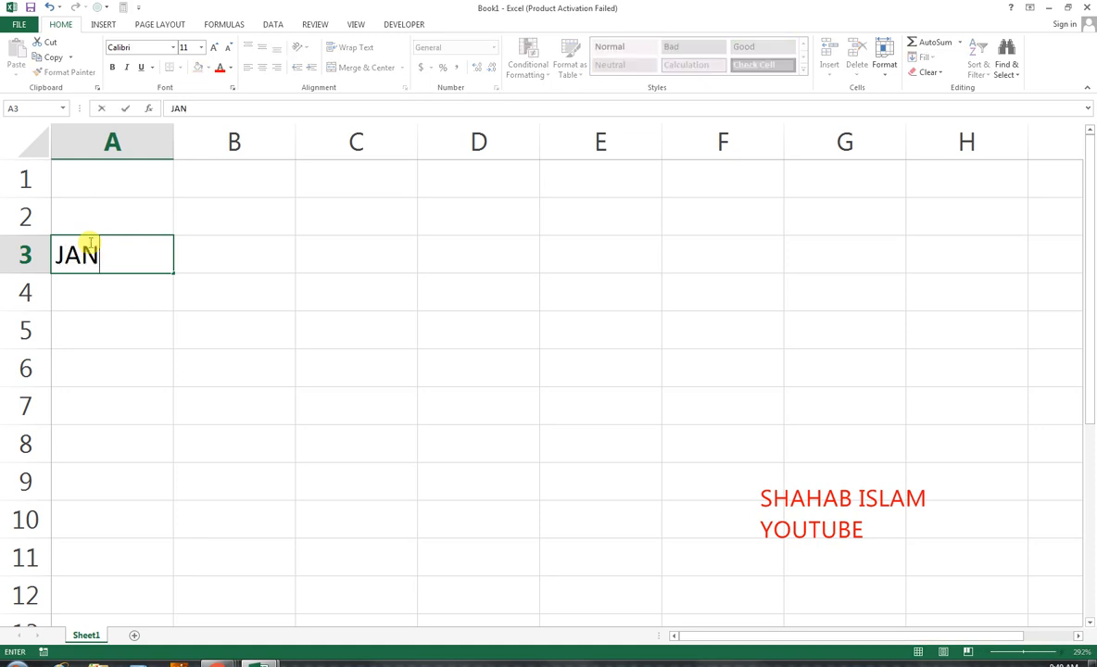
{"action": "key", "text": "Return"}
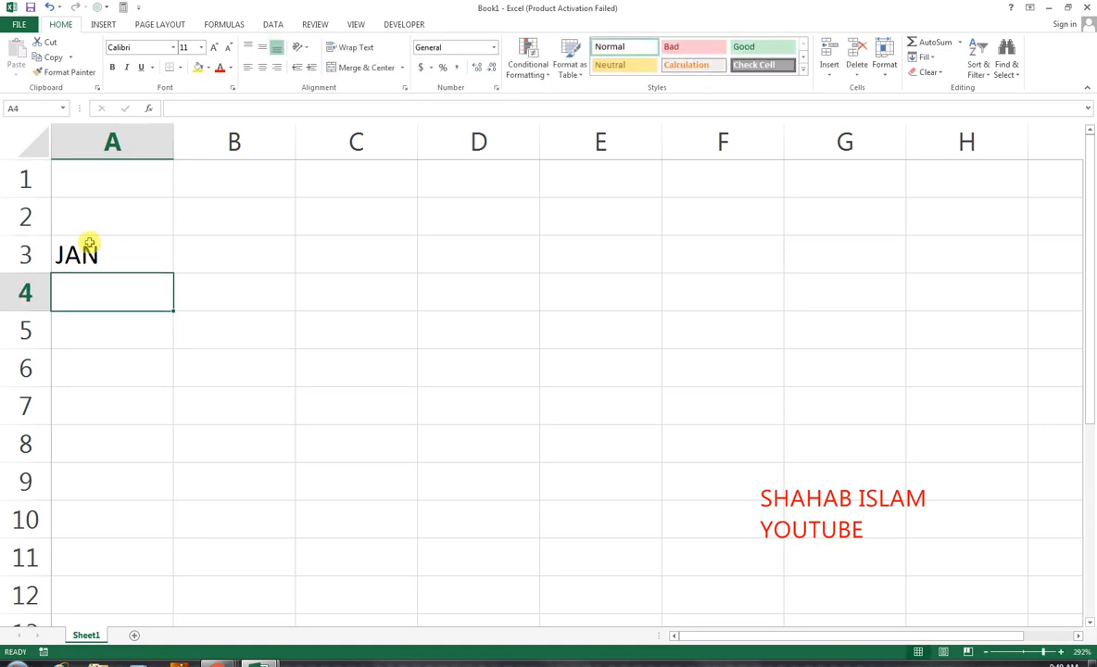
Step: Enter JANUARY in cell A2, above the abbreviated month
{"action": "key", "text": "Up"}
{"action": "key", "text": "Up"}
{"action": "type", "text": "JANU"}
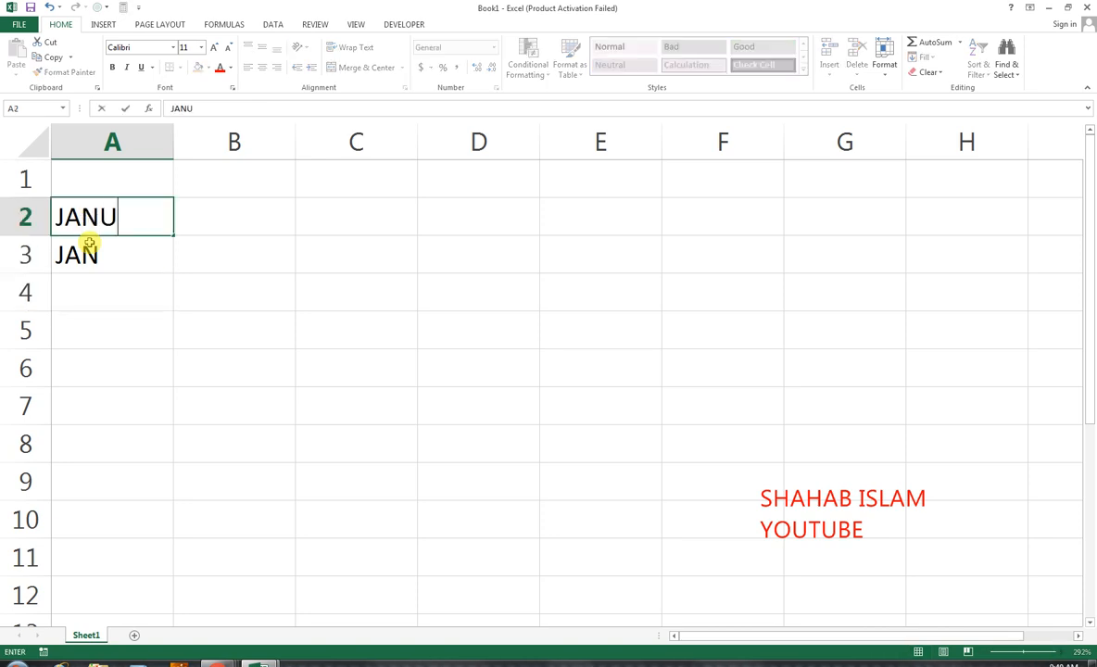
{"action": "type", "text": "ARY"}
{"action": "key", "text": "Return"}
{"action": "key", "text": "Return"}
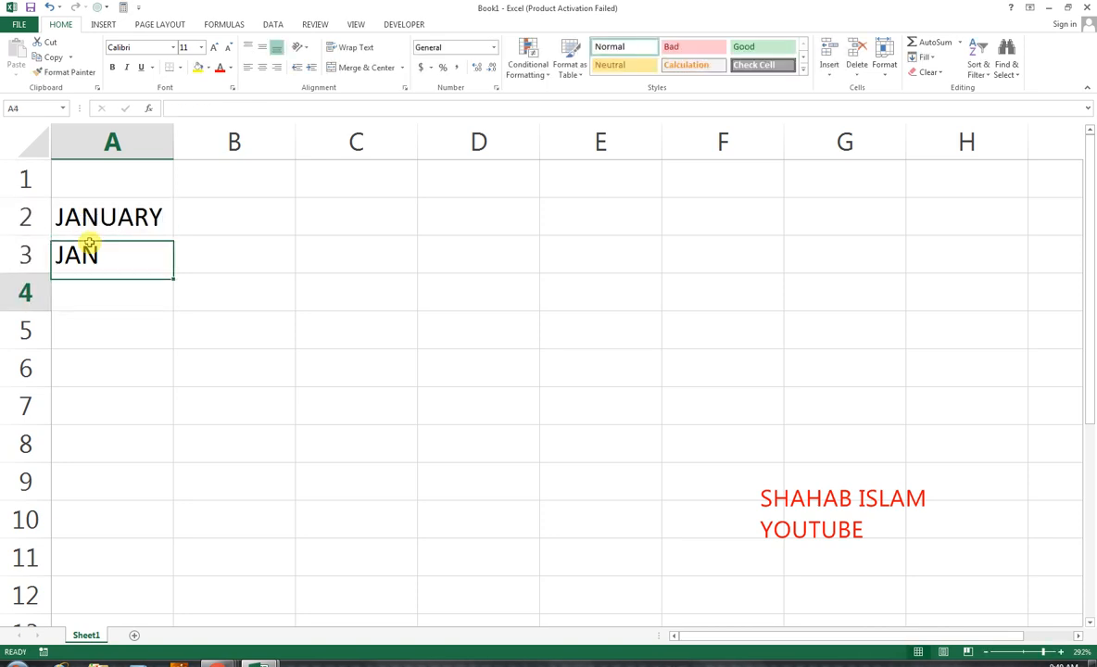
Step: Move JAN from A3 to A4 and fill the month series down to cell A10
{"action": "left_click", "coordinate": [89, 246]}
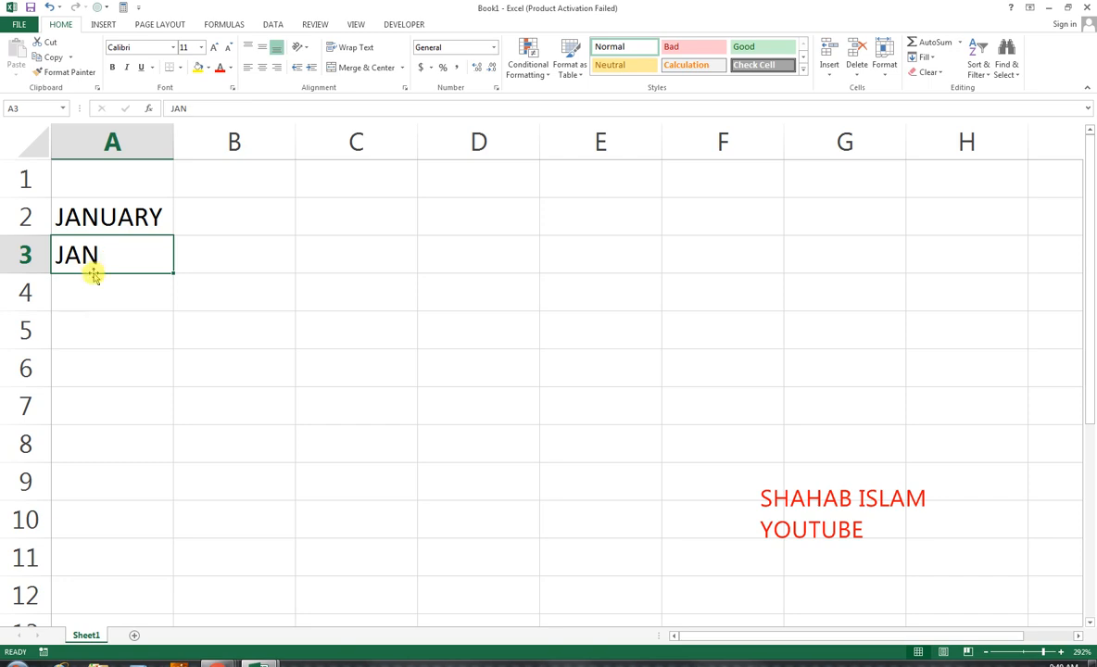
{"action": "left_click_drag", "start_coordinate": [88, 273], "coordinate": [115, 301]}
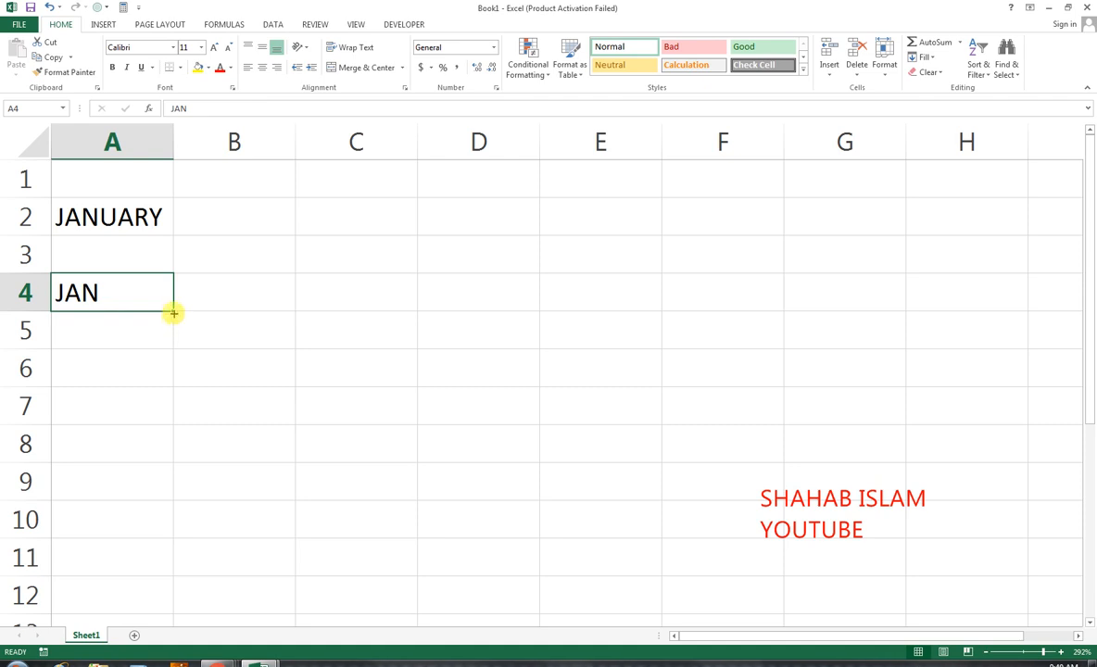
{"action": "left_click_drag", "start_coordinate": [173, 314], "coordinate": [137, 515]}
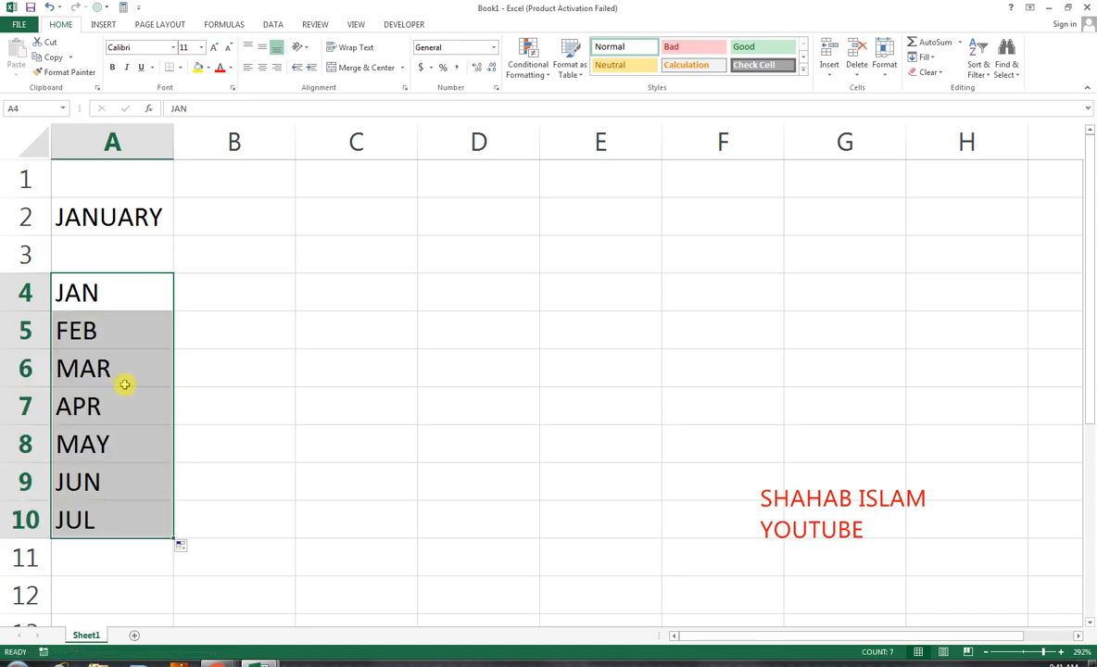
{"action": "left_click", "coordinate": [238, 295]}
{"action": "left_click", "coordinate": [137, 295]}
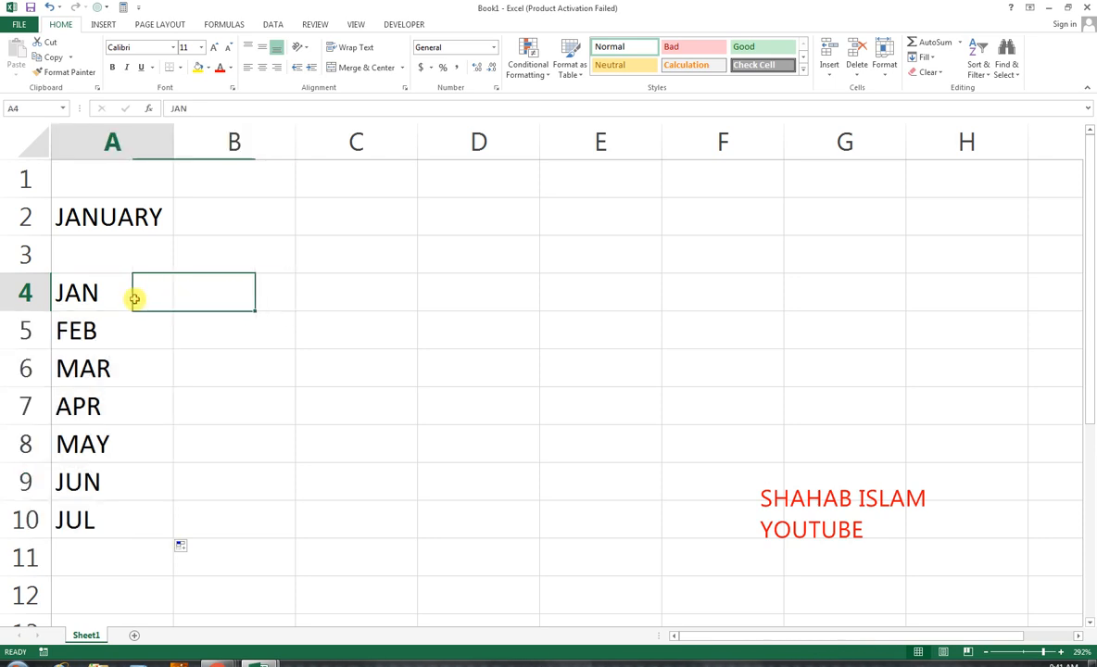
Step: Enter JAN, FEB, MAR, APR, MAY, JUN and JUL one by one in cells B4 through B10
{"action": "left_click", "coordinate": [243, 292]}
{"action": "left_click_drag", "start_coordinate": [243, 292], "coordinate": [230, 514]}
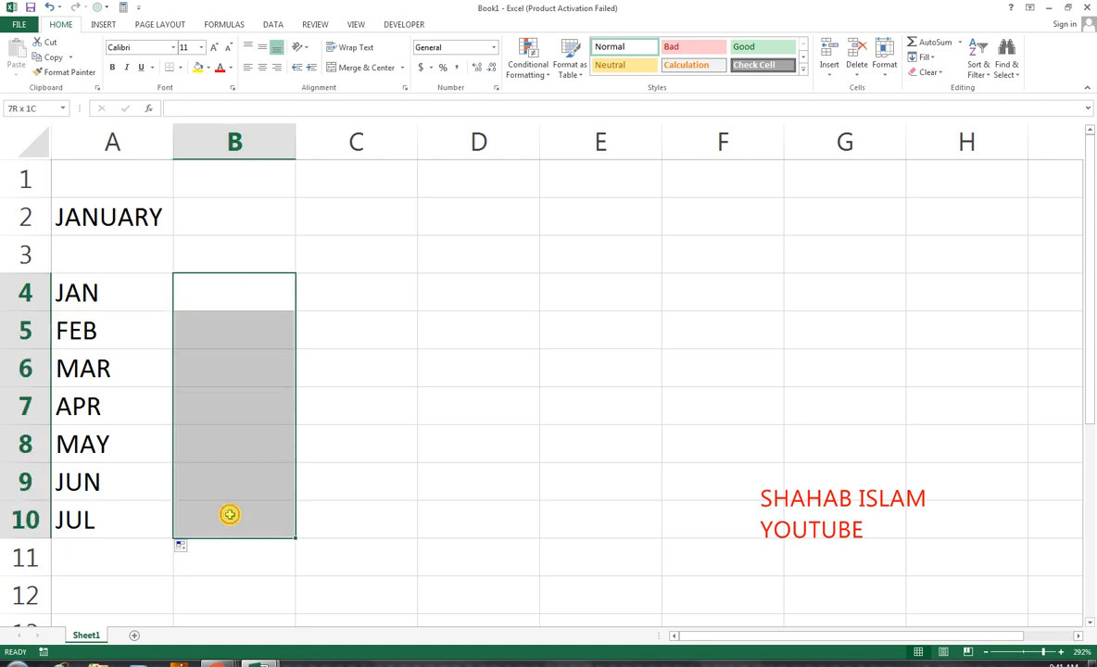
{"action": "left_click", "coordinate": [229, 303]}
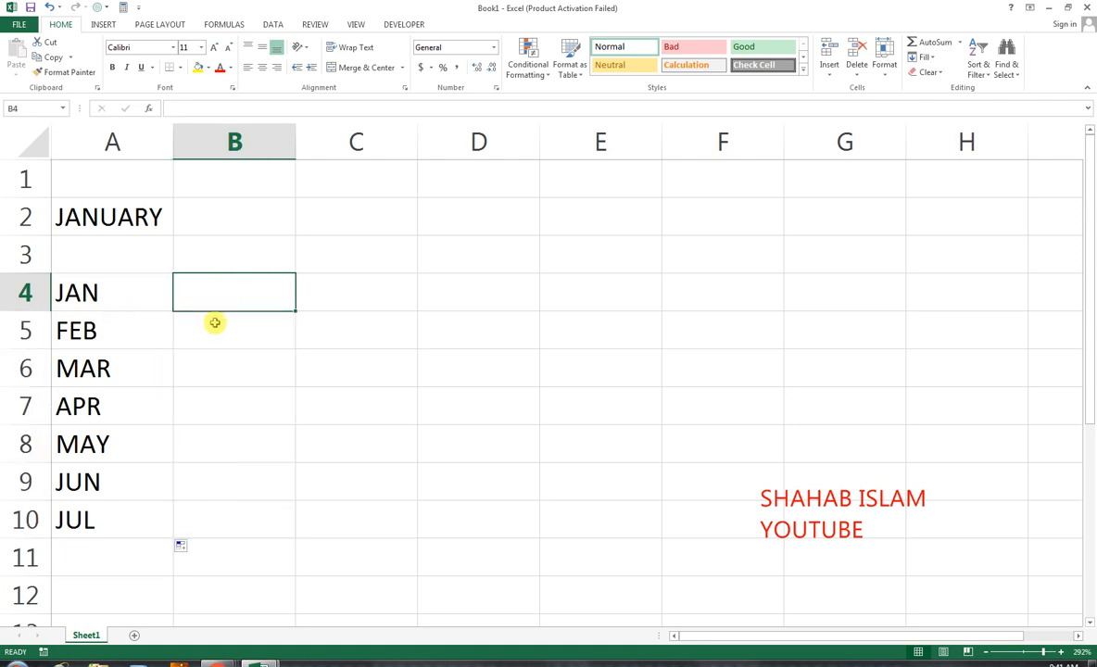
{"action": "type", "text": "JAN"}
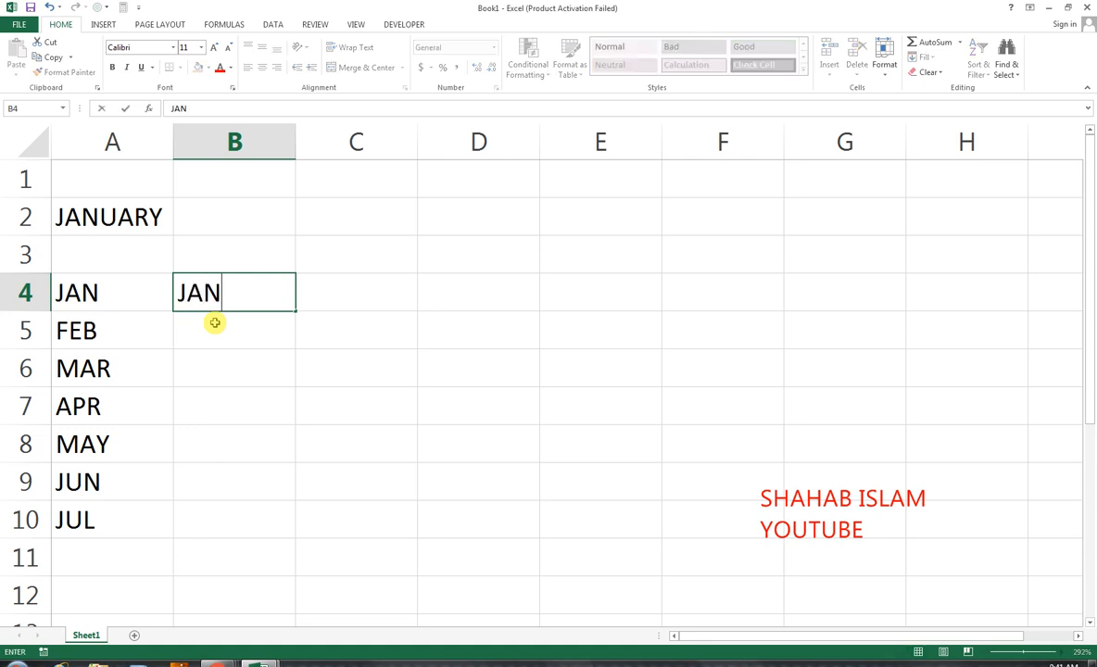
{"action": "key", "text": "Return"}
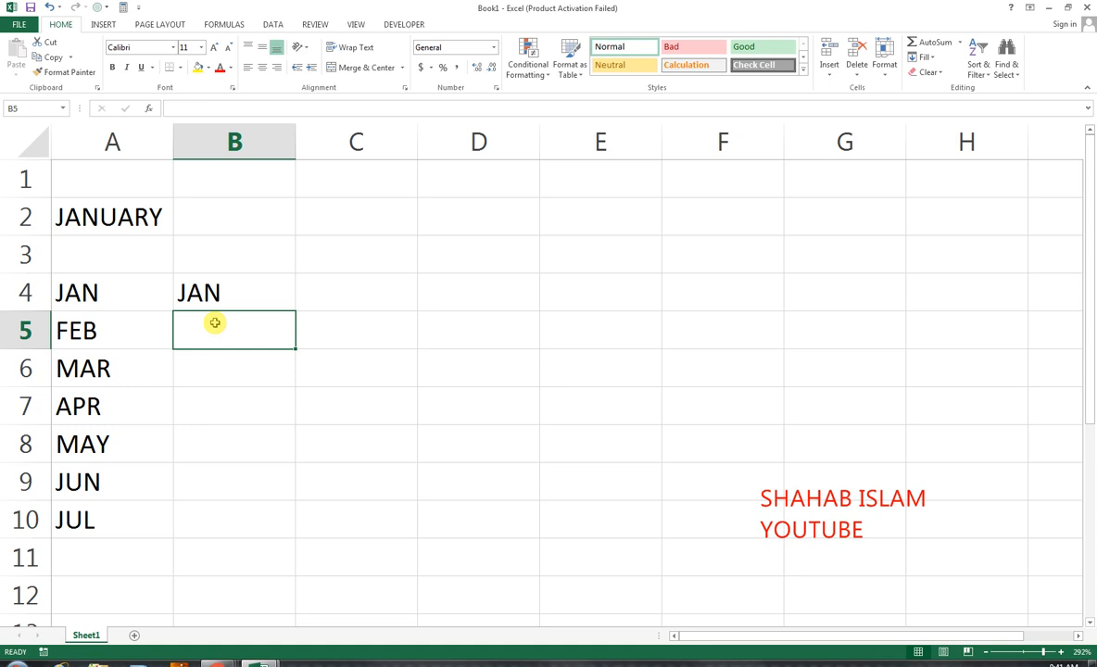
{"action": "type", "text": "FEB"}
{"action": "key", "text": "ctrl+Return"}
{"action": "key", "text": "Return"}
{"action": "type", "text": "MAR"}
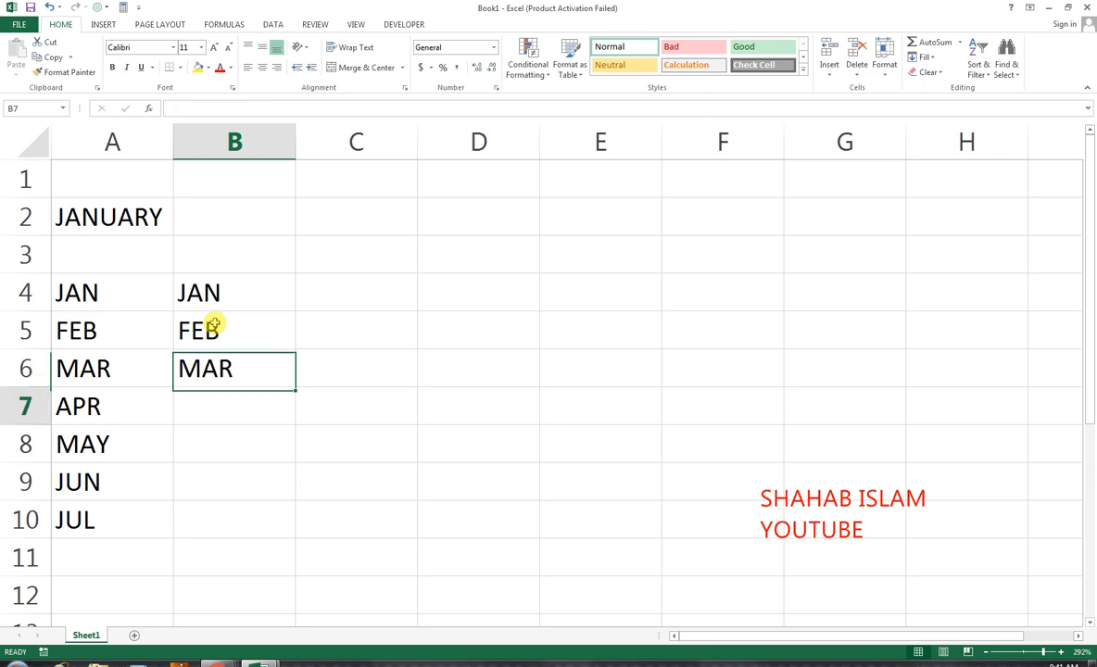
{"action": "key", "text": "Return"}
{"action": "type", "text": "APR"}
{"action": "key", "text": "Return"}
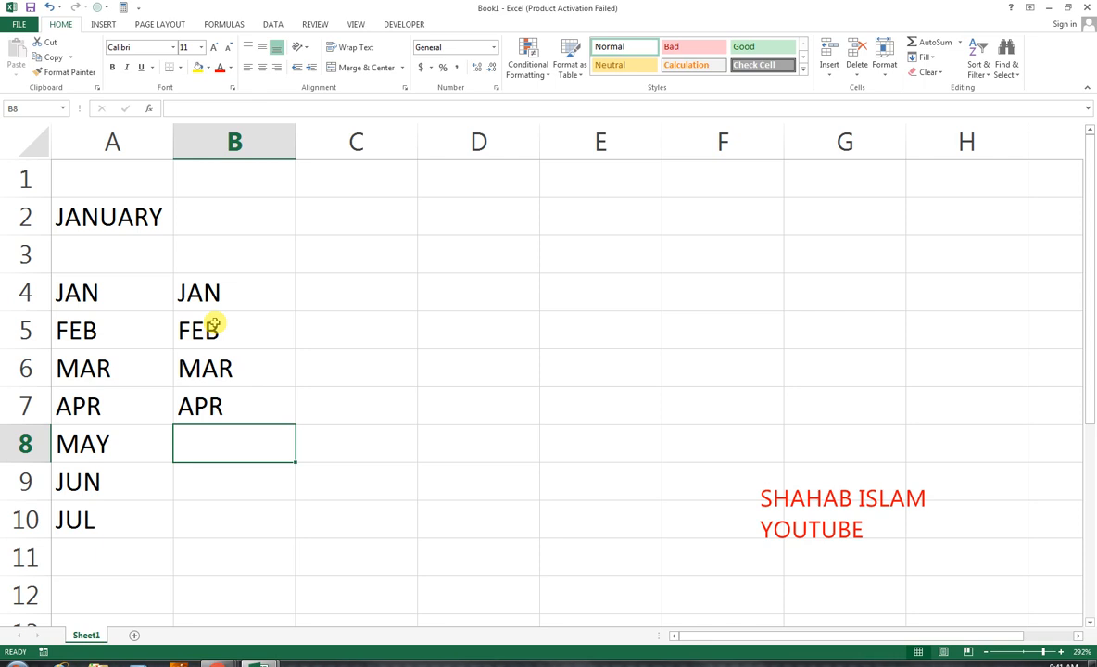
{"action": "type", "text": "MAY"}
{"action": "key", "text": "Return"}
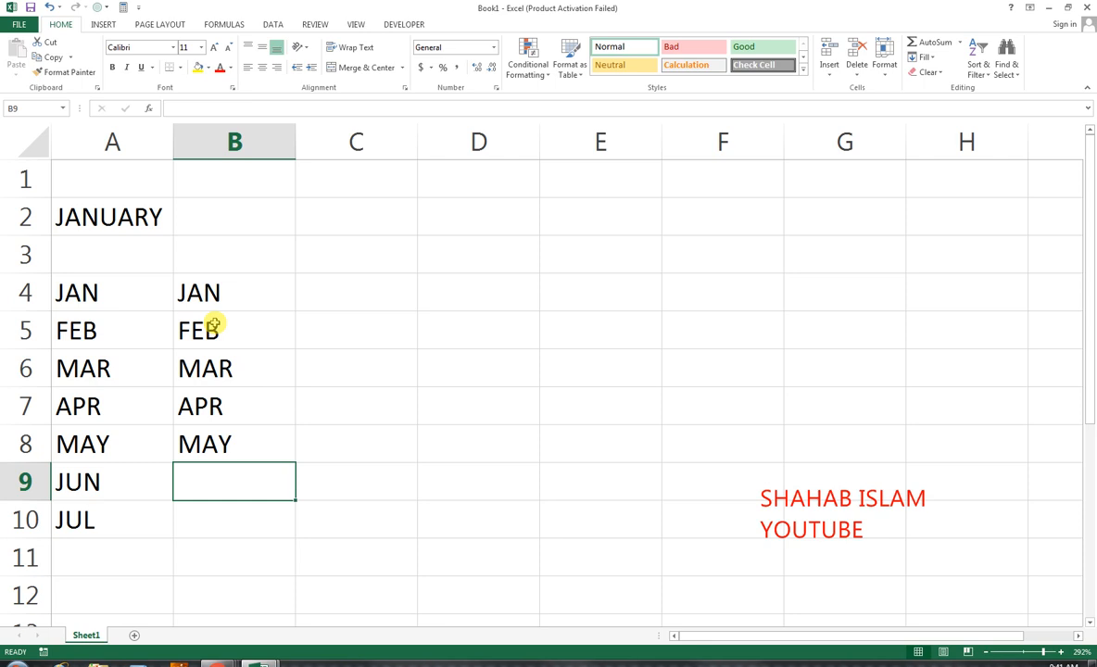
{"action": "type", "text": "JUN"}
{"action": "key", "text": "Return"}
{"action": "type", "text": "JUL"}
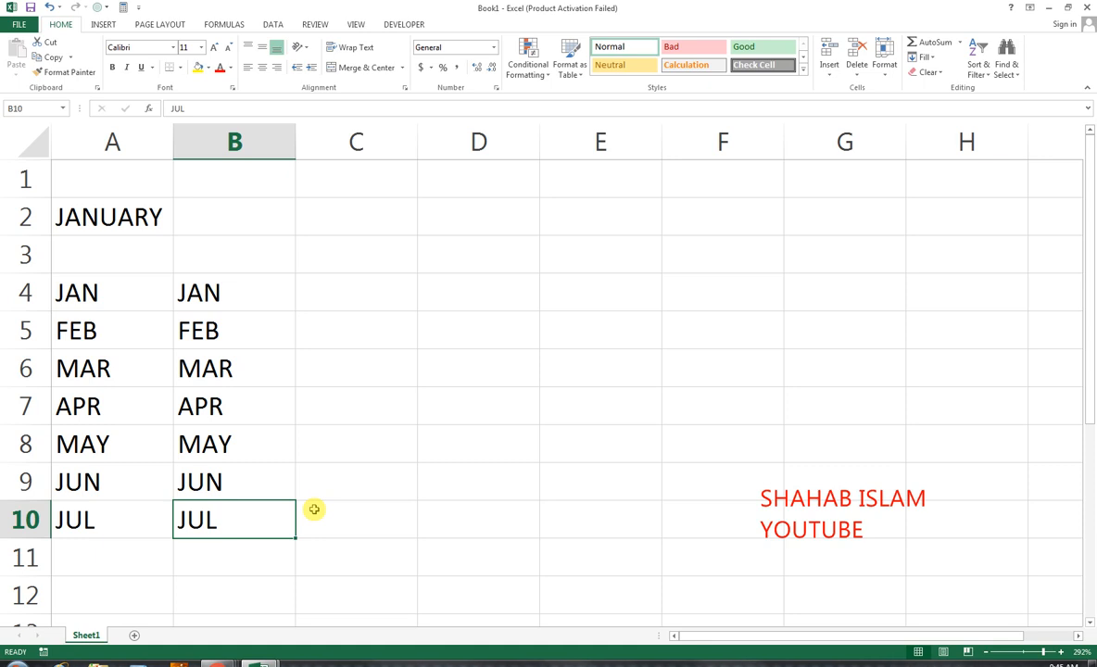
Step: Define the name XYZ for the range E3:E5 with workbook scope
{"action": "left_click_drag", "start_coordinate": [593, 268], "coordinate": [607, 345]}
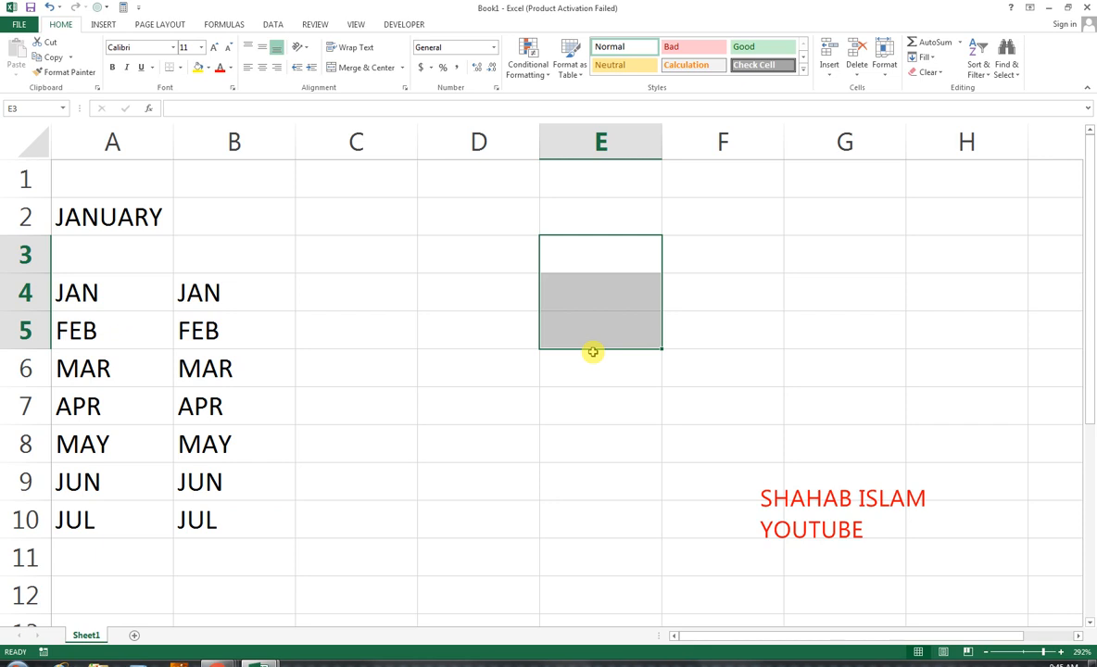
{"action": "left_click", "coordinate": [226, 25]}
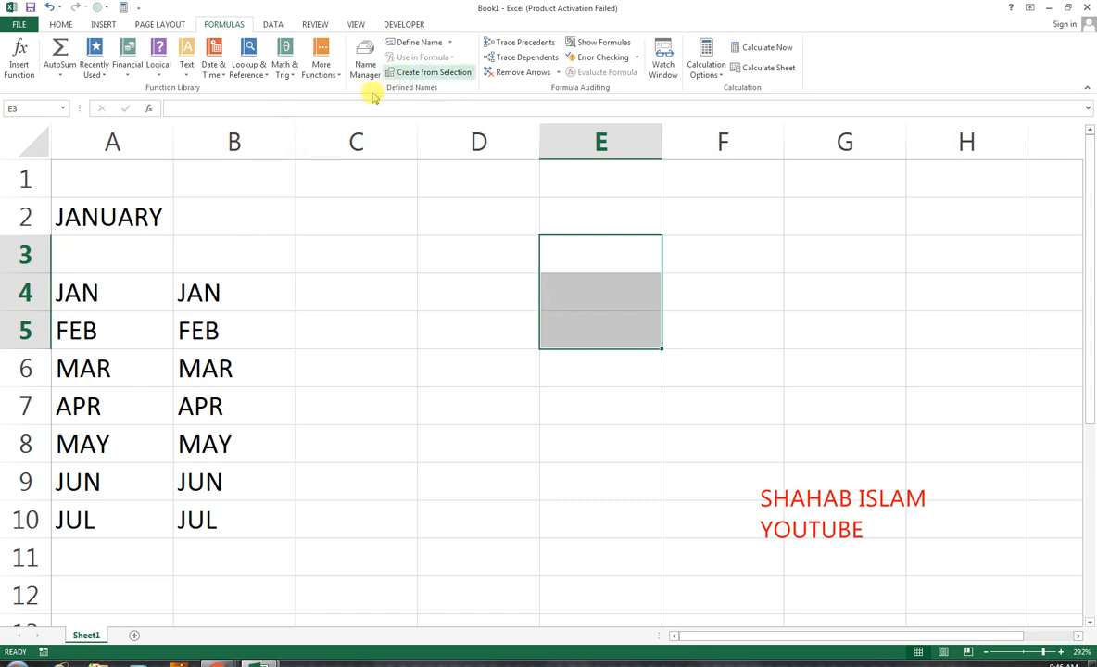
{"action": "left_click_drag", "start_coordinate": [565, 254], "coordinate": [565, 330]}
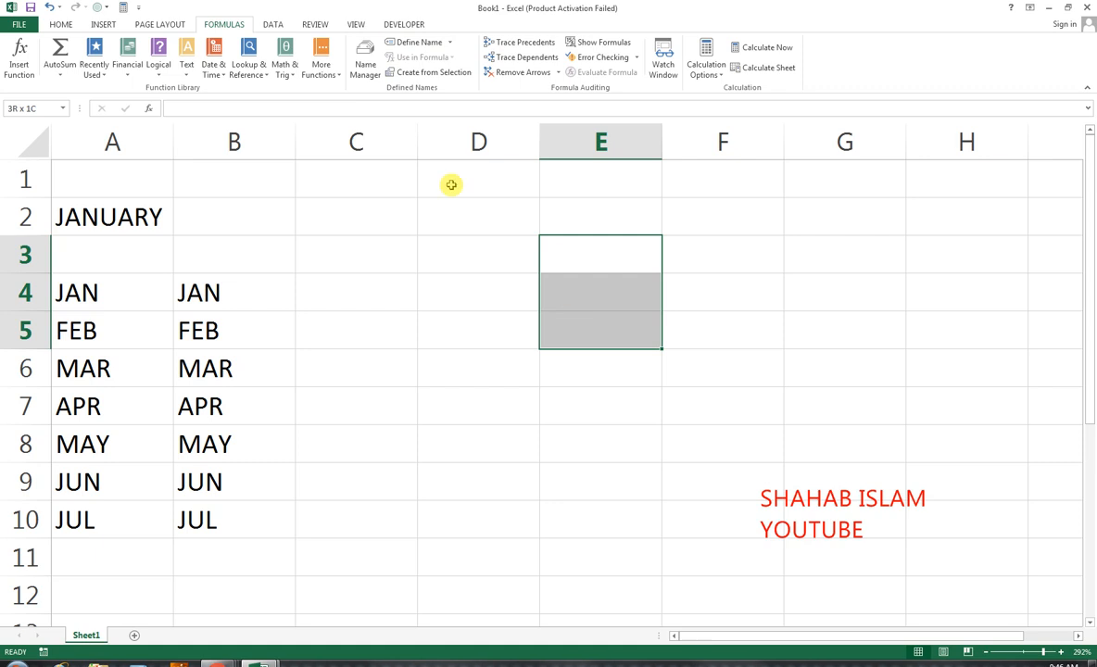
{"action": "left_click", "coordinate": [420, 42]}
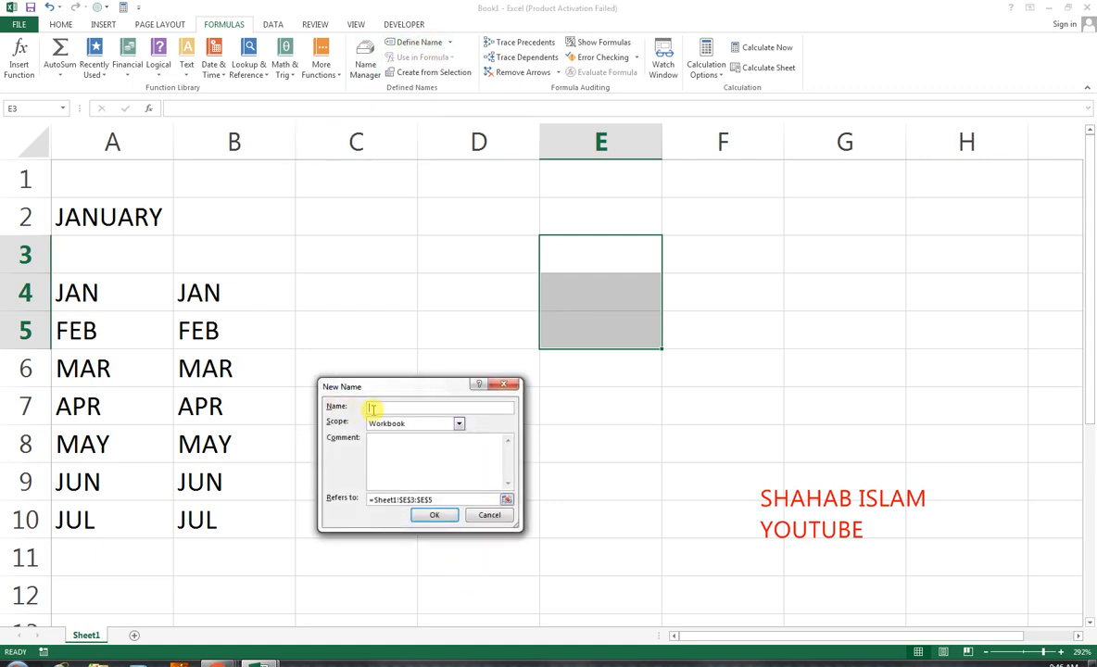
{"action": "type", "text": "A"}
{"action": "type", "text": "XYZ"}
{"action": "left_click", "coordinate": [429, 519]}
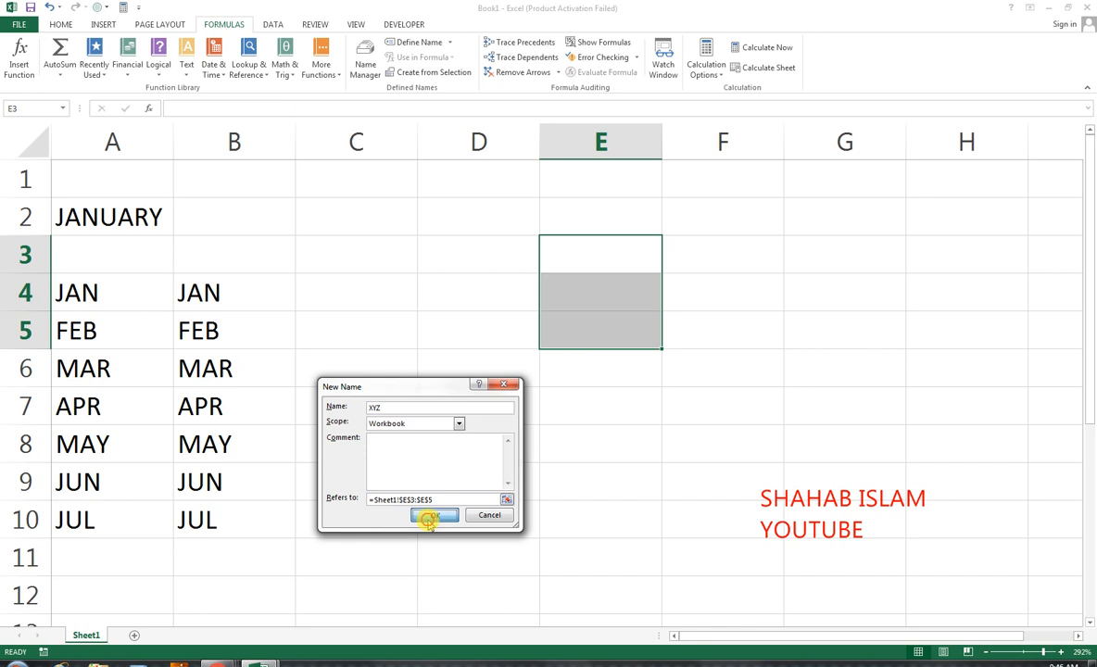
Step: Paste the defined name XYZ into cell C4 as the formula =XYZ
{"action": "left_click", "coordinate": [356, 289]}
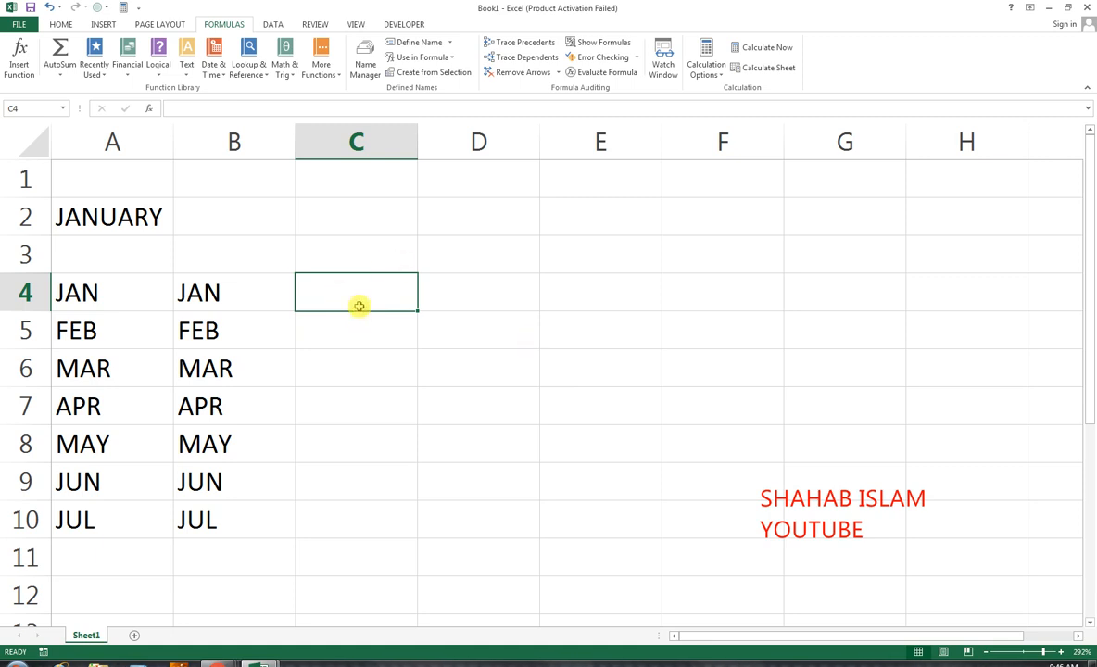
{"action": "key", "text": "F3"}
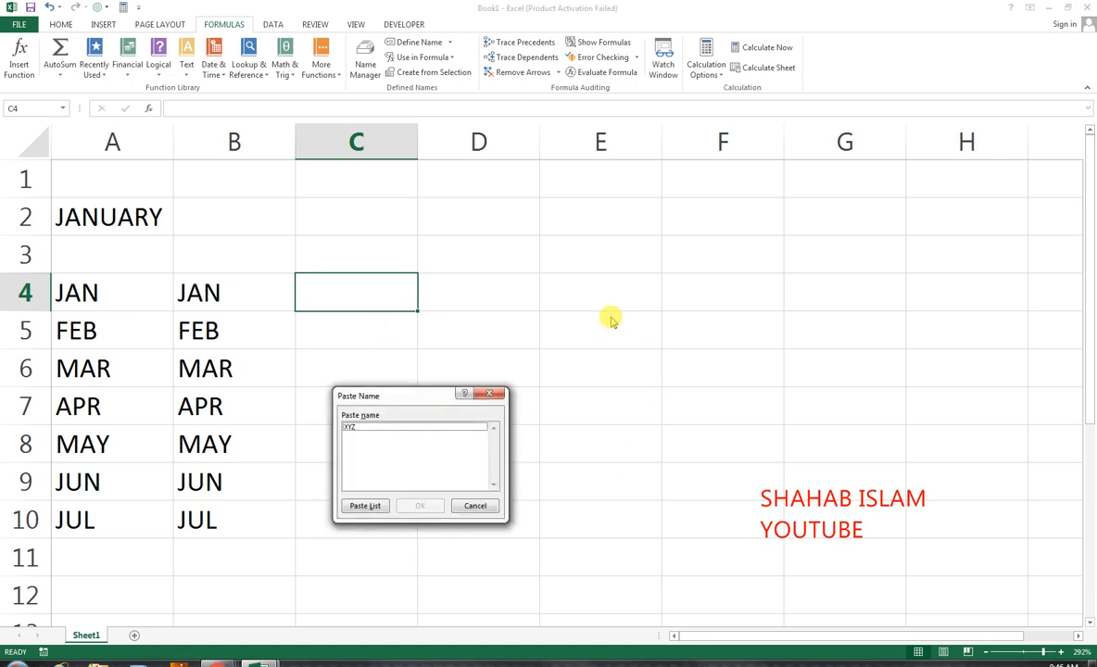
{"action": "left_click", "coordinate": [357, 429]}
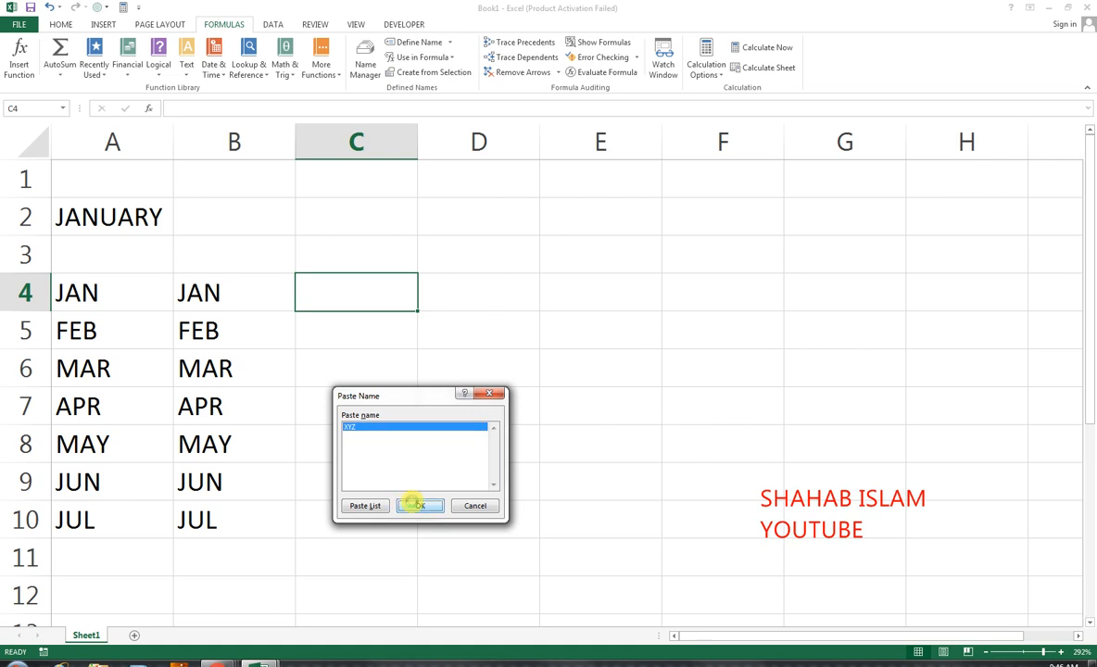
{"action": "left_click", "coordinate": [416, 503]}
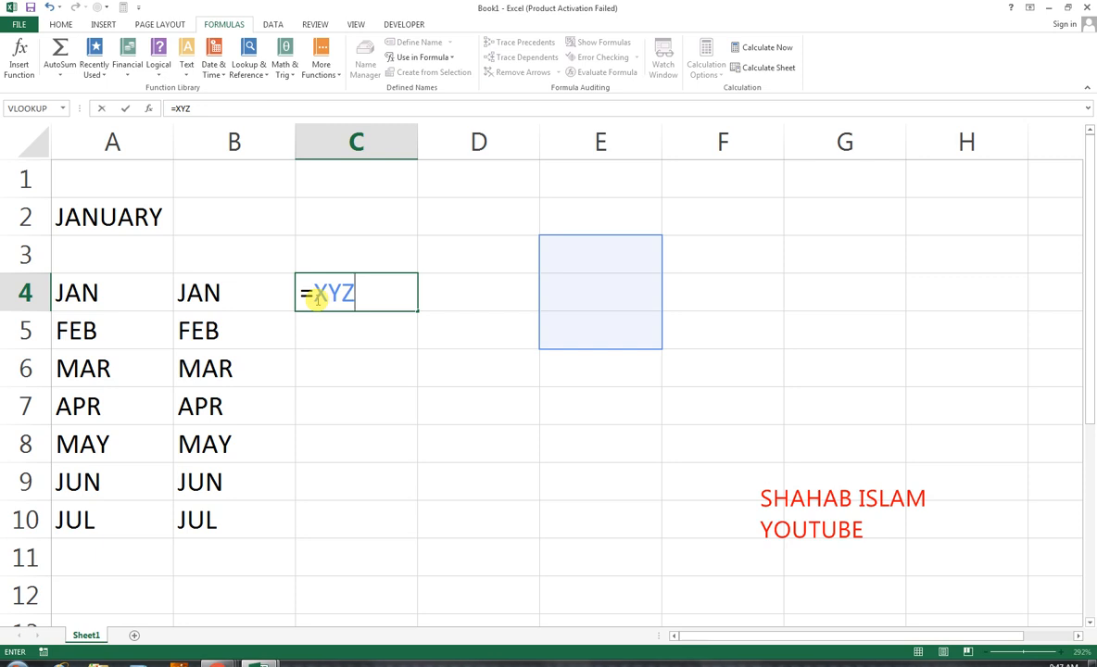
{"action": "key", "text": "ctrl+Return"}
{"action": "key", "text": "Return"}
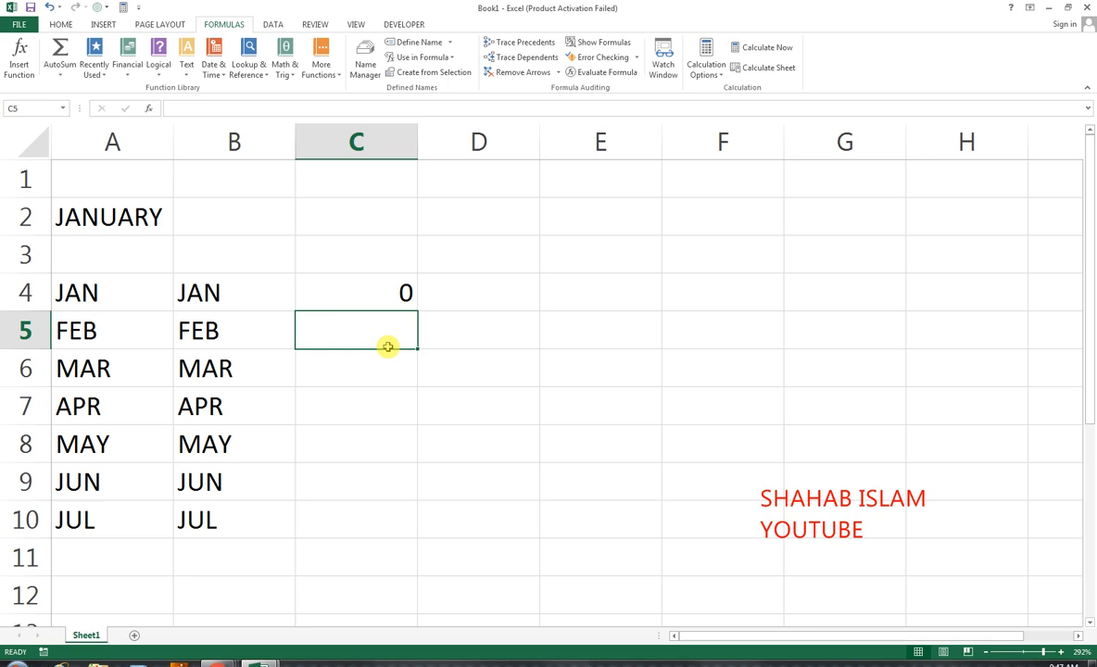
Step: Enter =SUM(XYZ) in cell C5, inserting the range name with Paste Name
{"action": "type", "text": "=SUM("}
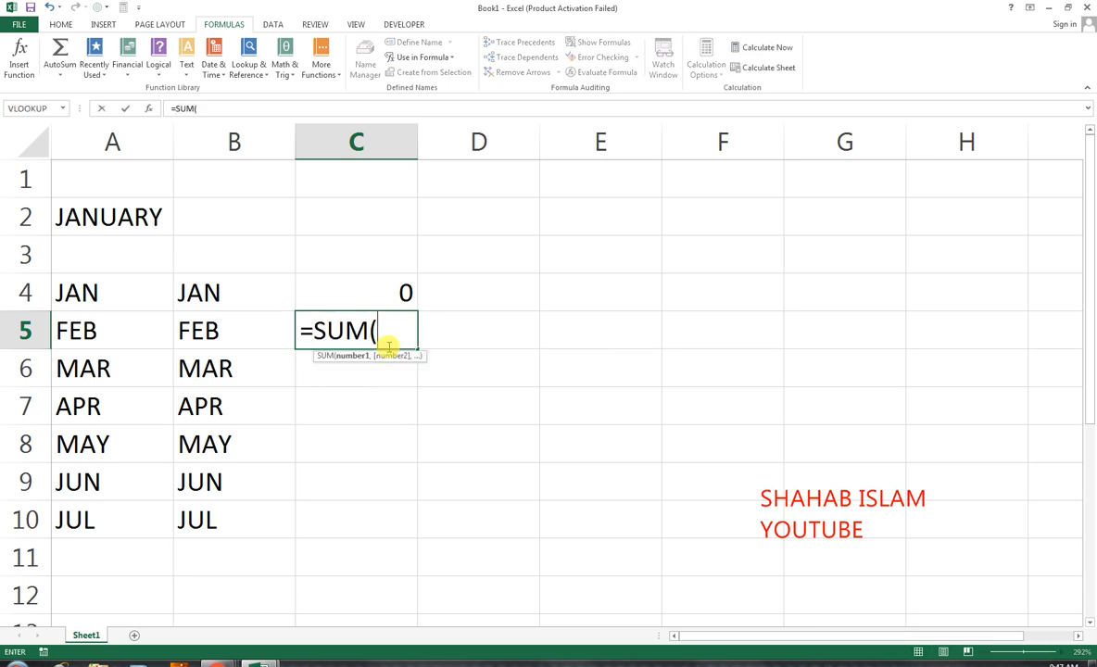
{"action": "key", "text": "F3"}
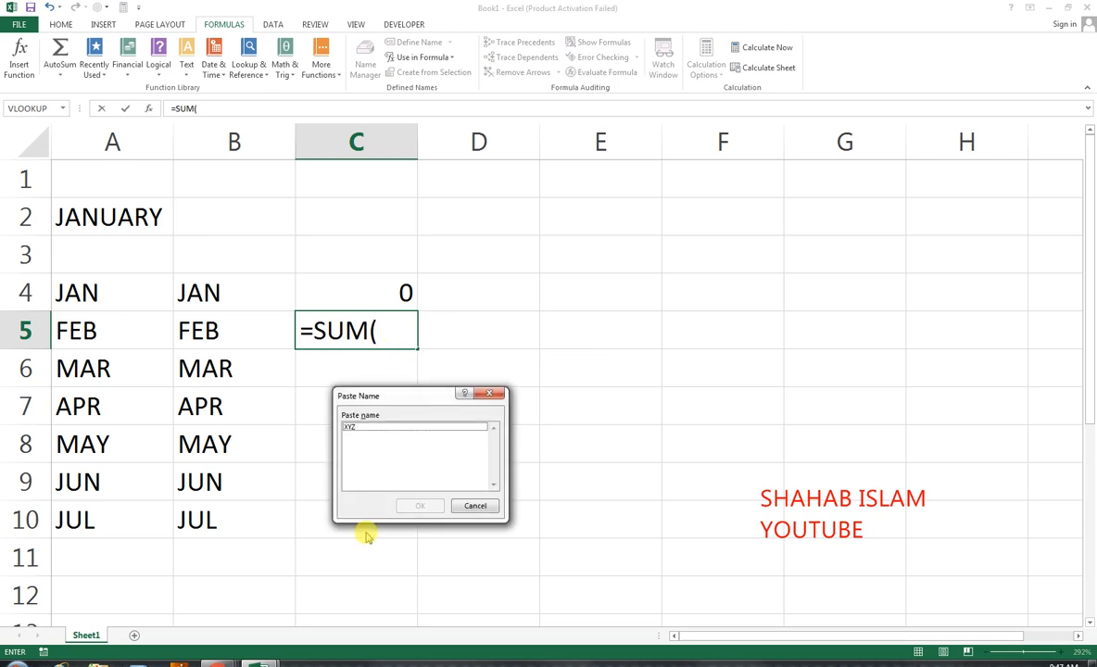
{"action": "left_click", "coordinate": [418, 504]}
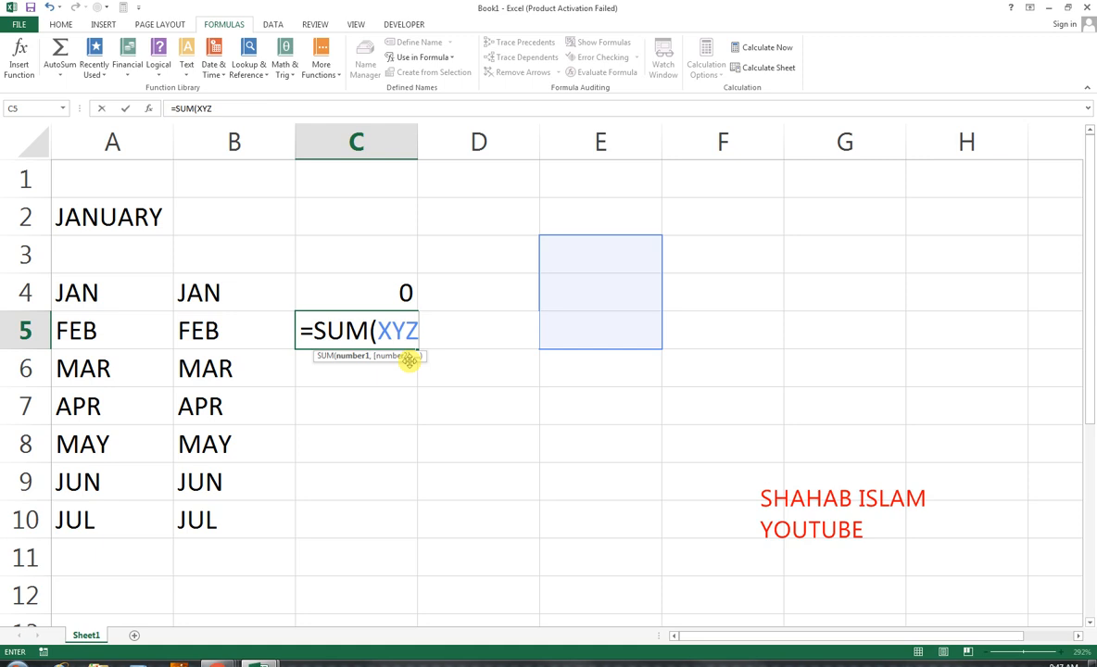
{"action": "type", "text": ")"}
{"action": "key", "text": "Return"}
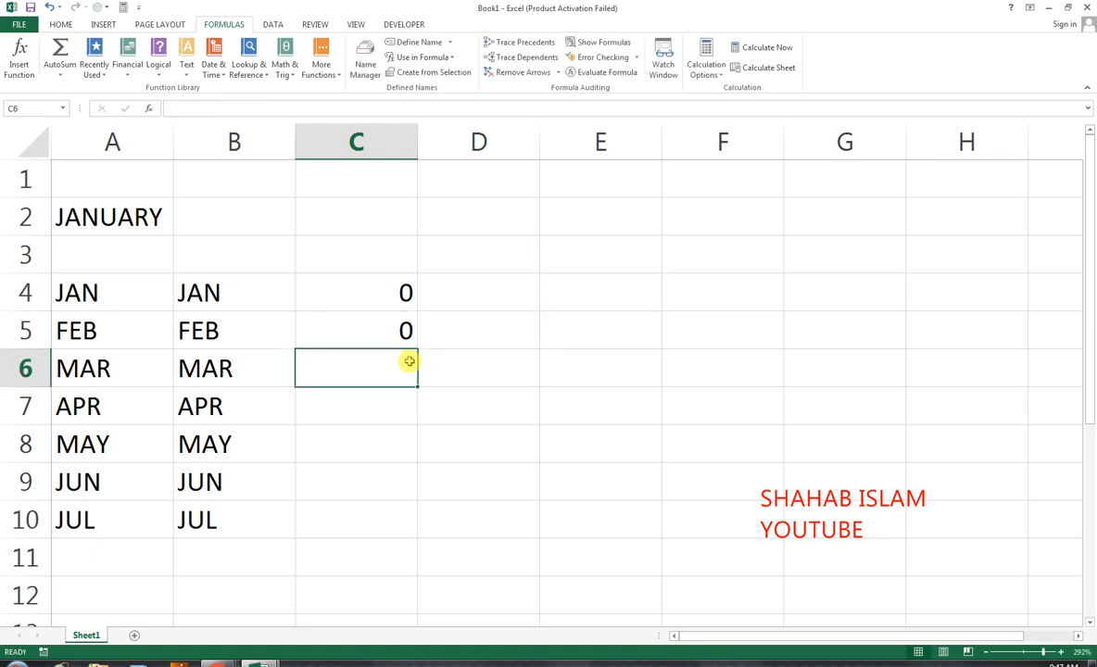
Step: Enter 100, 200 and 500 in cells E3, E4 and E5
{"action": "key", "text": "Right"}
{"action": "key", "text": "Right"}
{"action": "key", "text": "Up"}
{"action": "key", "text": "Up"}
{"action": "key", "text": "Up"}
{"action": "key", "text": "F2"}
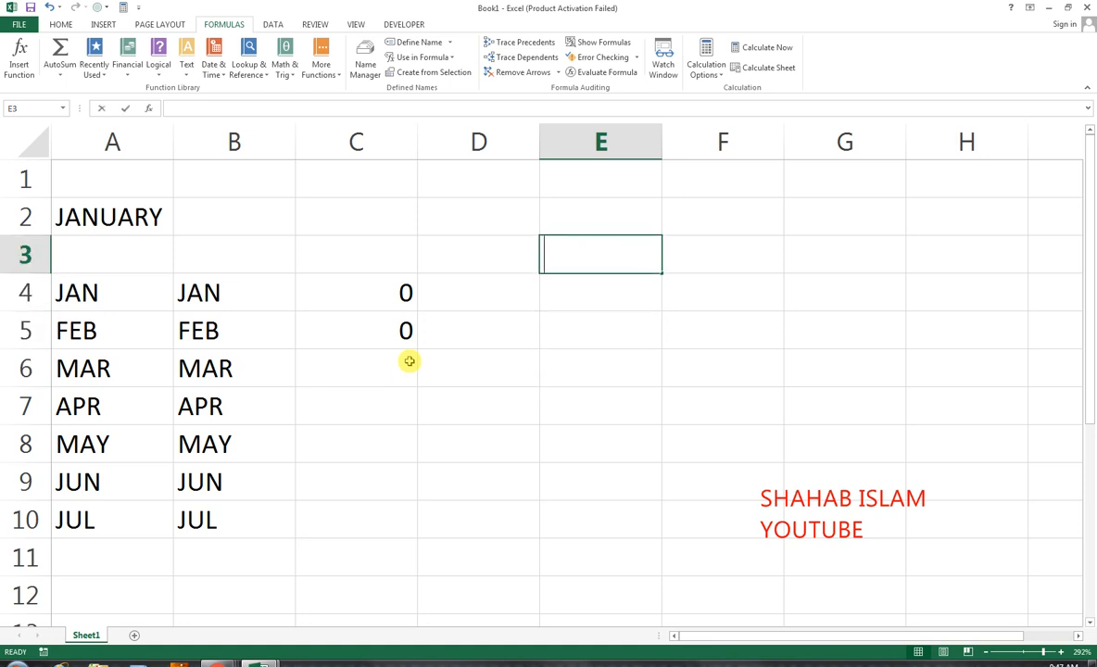
{"action": "type", "text": "100"}
{"action": "key", "text": "Return"}
{"action": "type", "text": "200"}
{"action": "key", "text": "Return"}
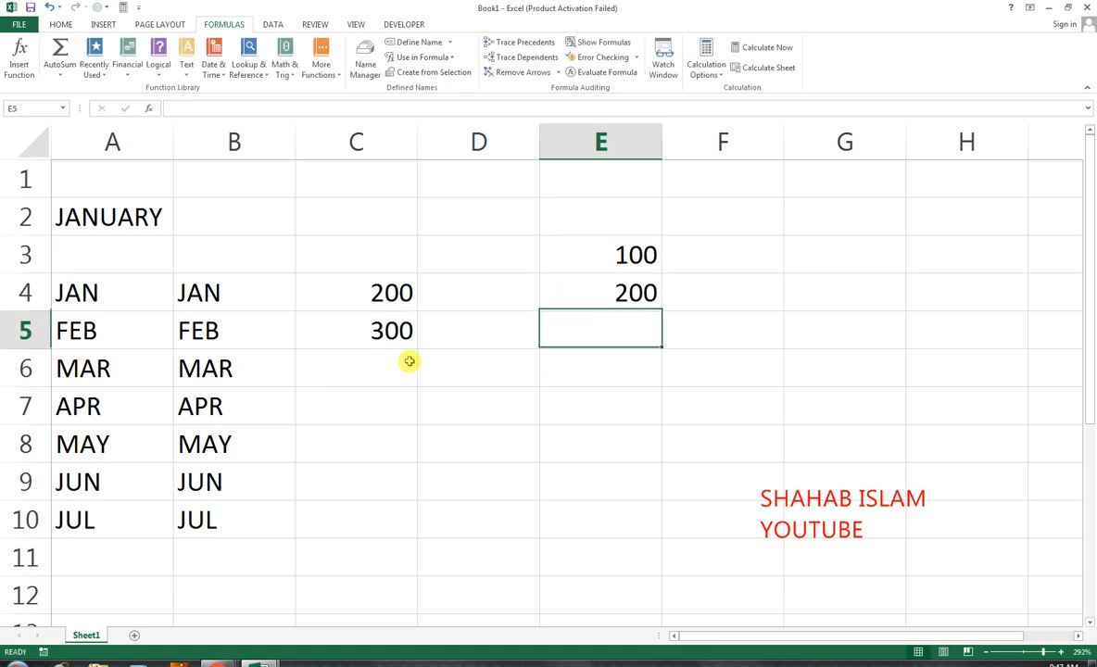
{"action": "type", "text": "500"}
{"action": "key", "text": "Return"}
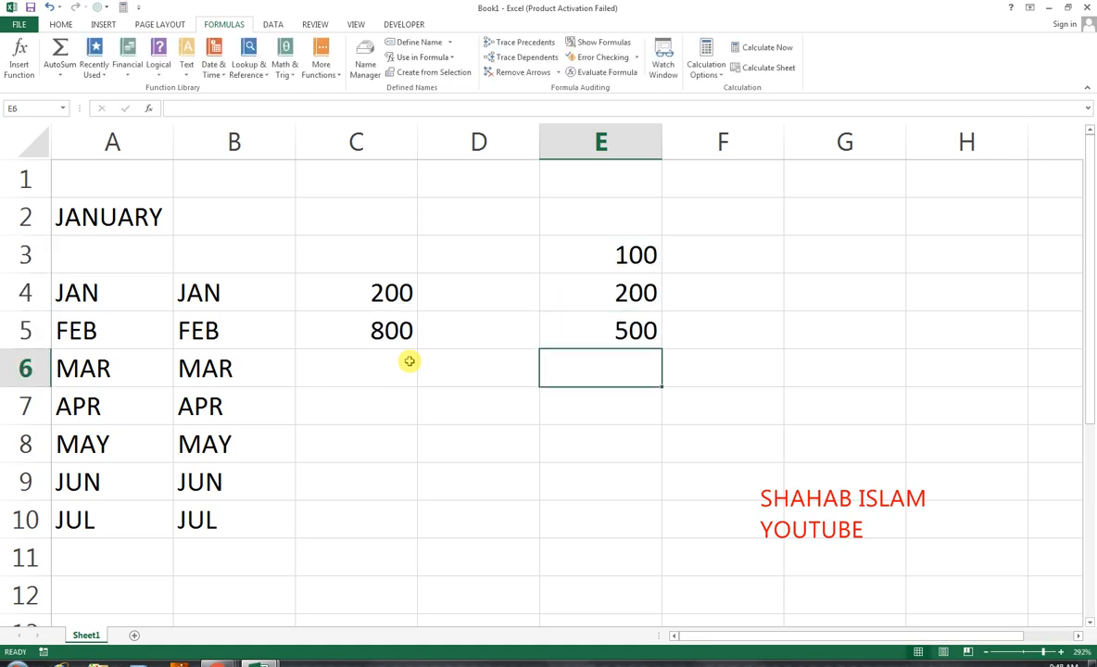
Step: Clear the contents of cells E2:E5 and of the XYZ formula cells C4:C6
{"action": "key", "text": "Up"}
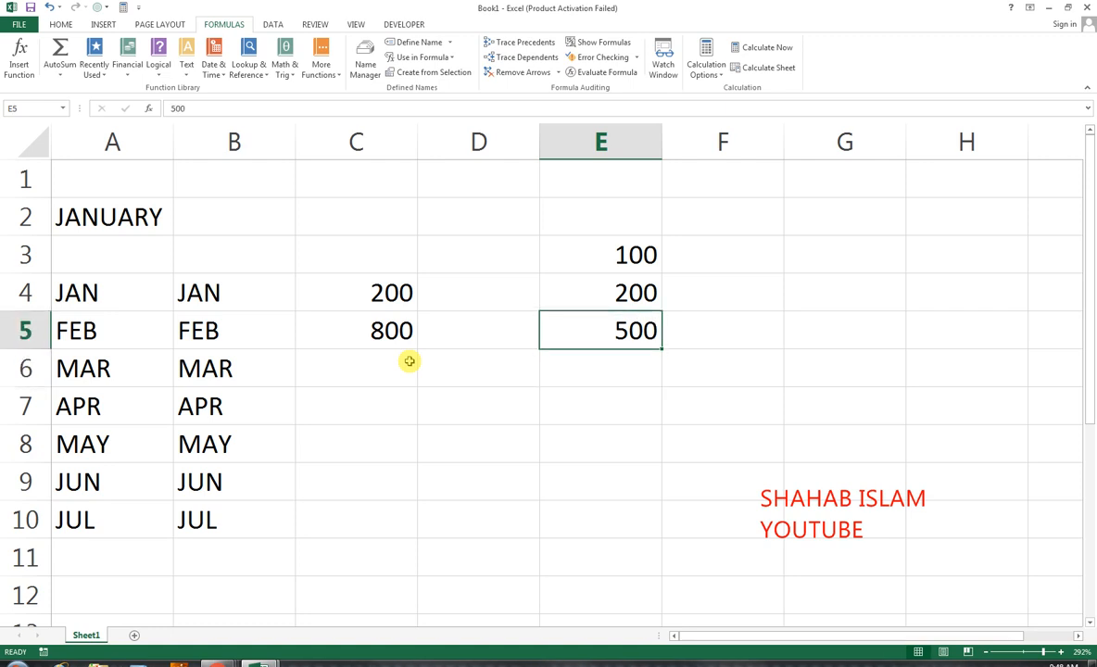
{"action": "key", "text": "shift+Up"}
{"action": "key", "text": "shift+Up"}
{"action": "key", "text": "shift+Up"}
{"action": "key", "text": "Delete"}
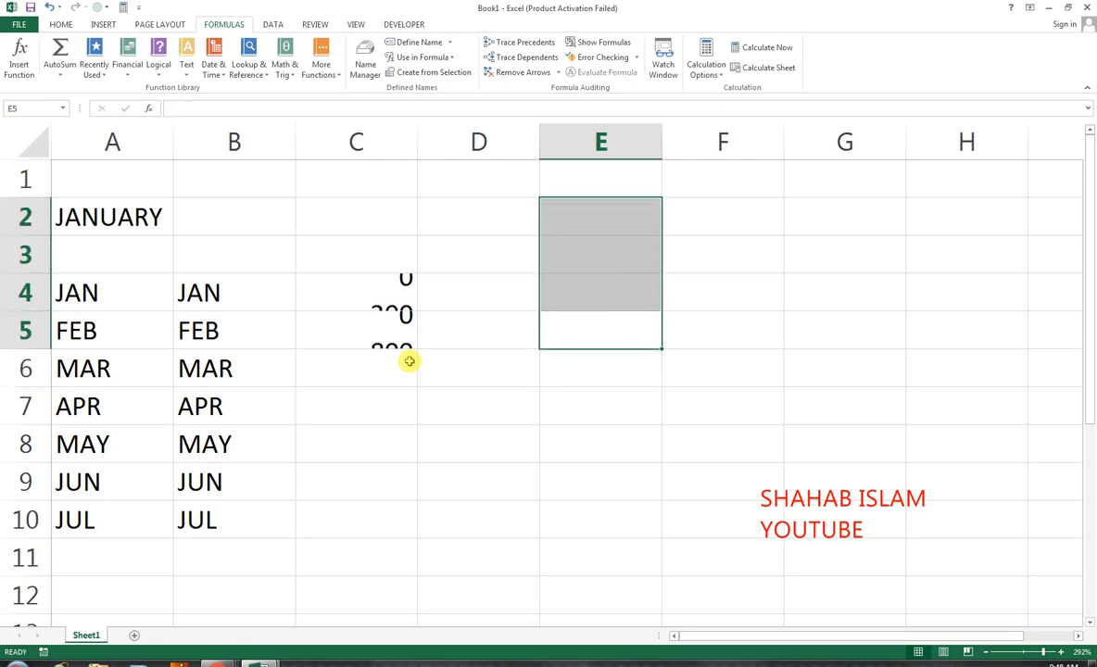
{"action": "left_click_drag", "start_coordinate": [350, 285], "coordinate": [377, 350]}
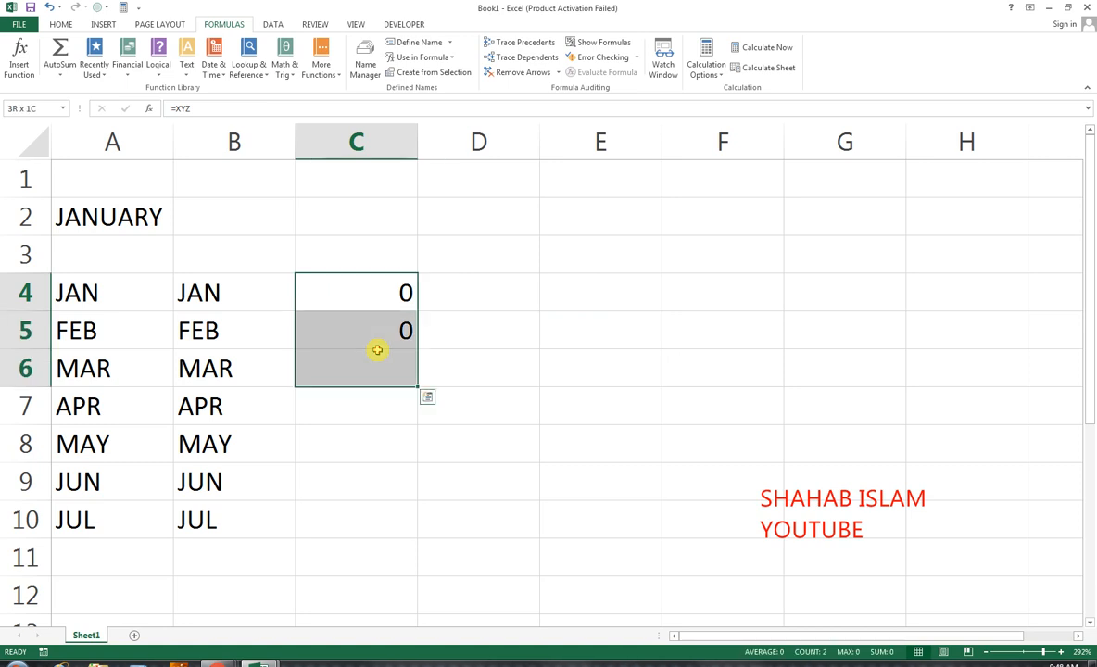
{"action": "key", "text": "Delete"}
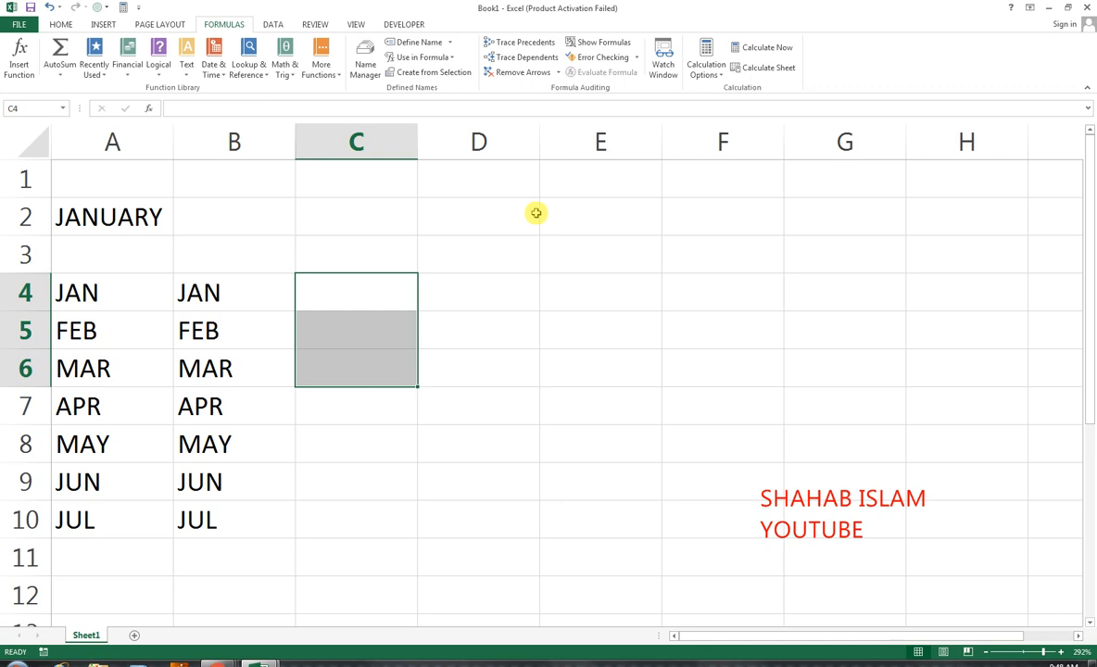
Step: Delete the defined name XYZ from the workbook and select cell C5
{"action": "left_click", "coordinate": [364, 65]}
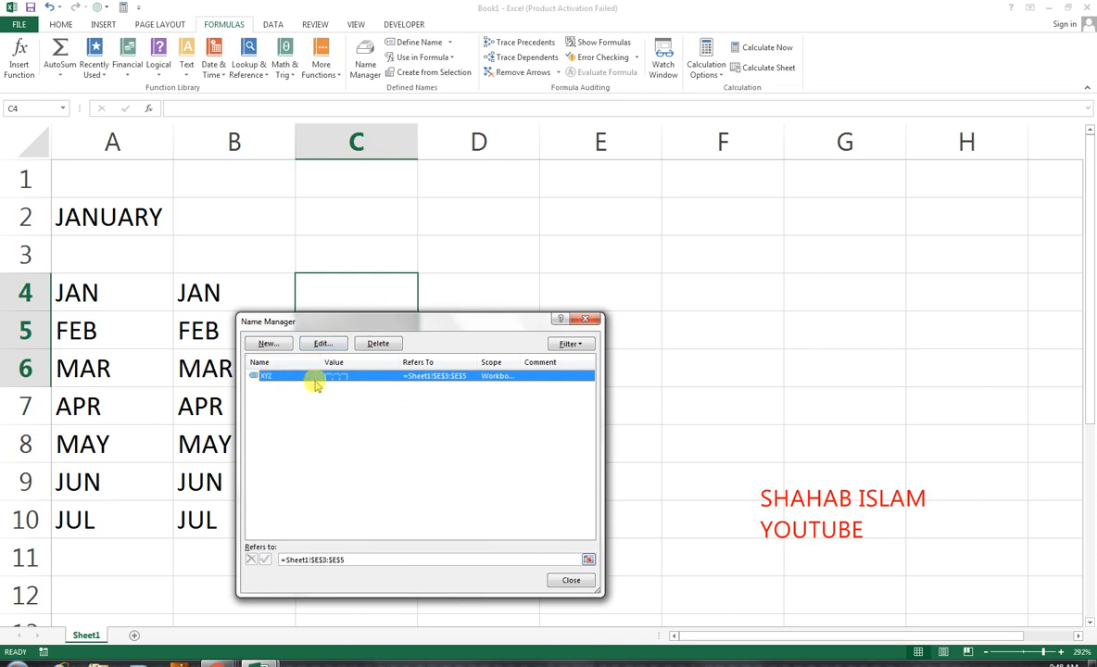
{"action": "left_click", "coordinate": [378, 344]}
{"action": "left_click", "coordinate": [521, 370]}
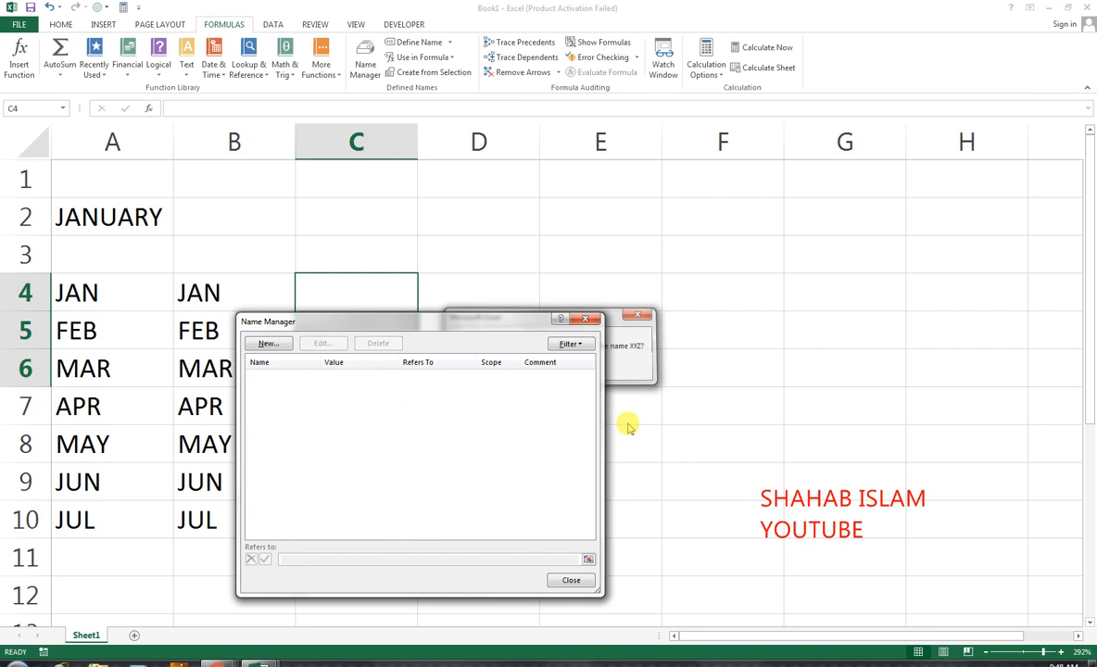
{"action": "left_click", "coordinate": [570, 580]}
{"action": "left_click", "coordinate": [382, 318]}
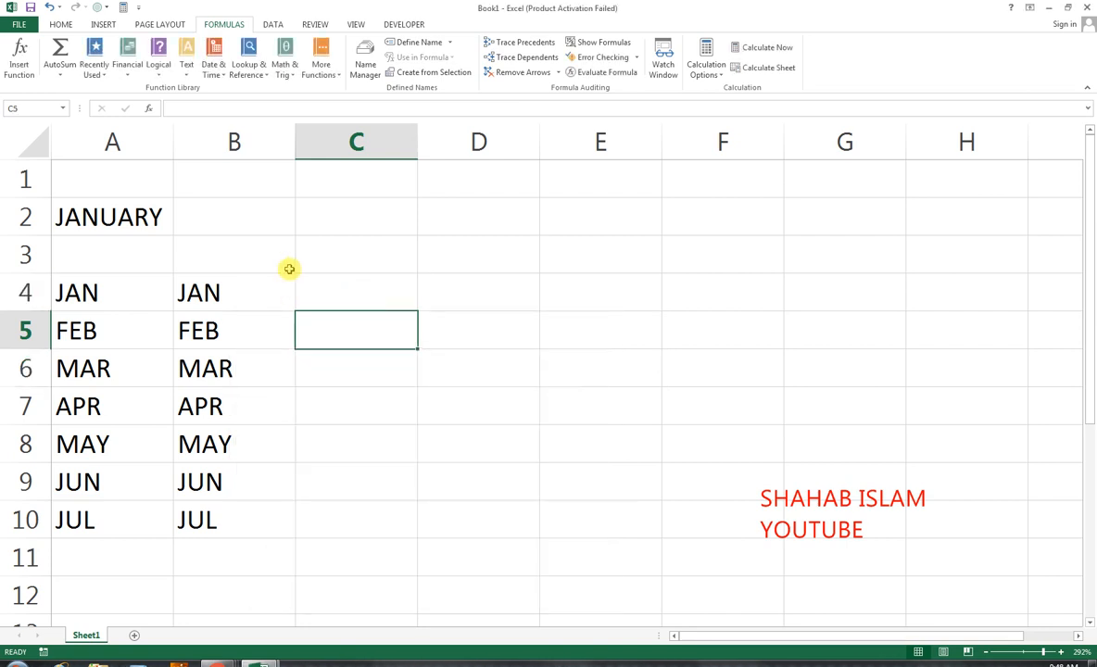
Step: Enter the text SHORCUT KEY CTRL + R in cell A3
{"action": "left_click", "coordinate": [128, 253]}
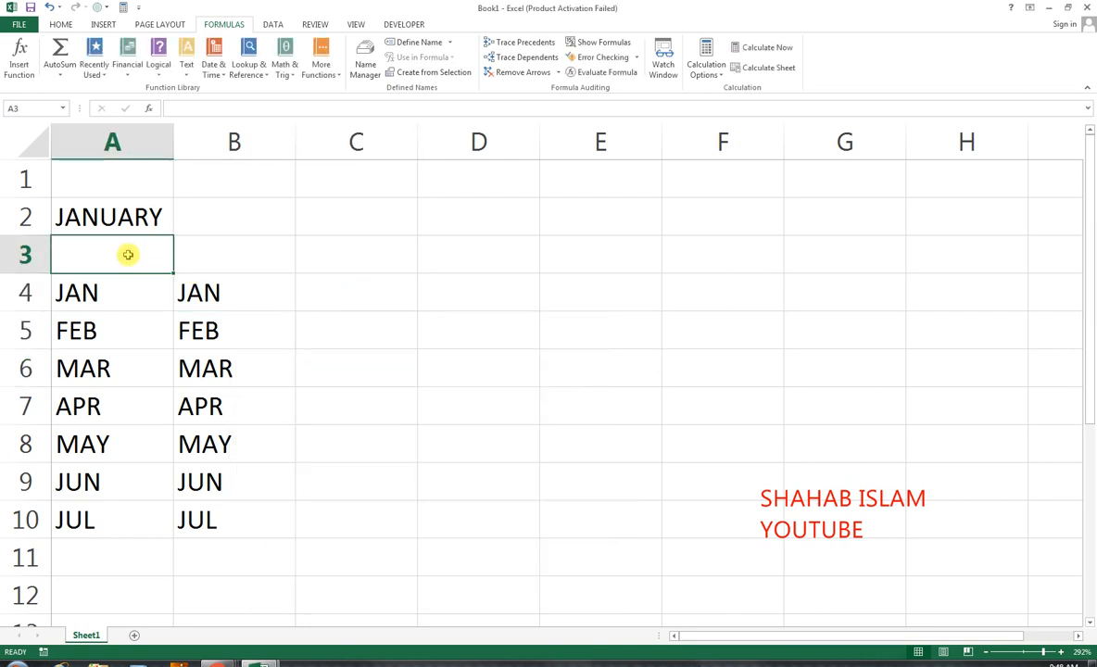
{"action": "double_click", "coordinate": [138, 251]}
{"action": "type", "text": "SHORC"}
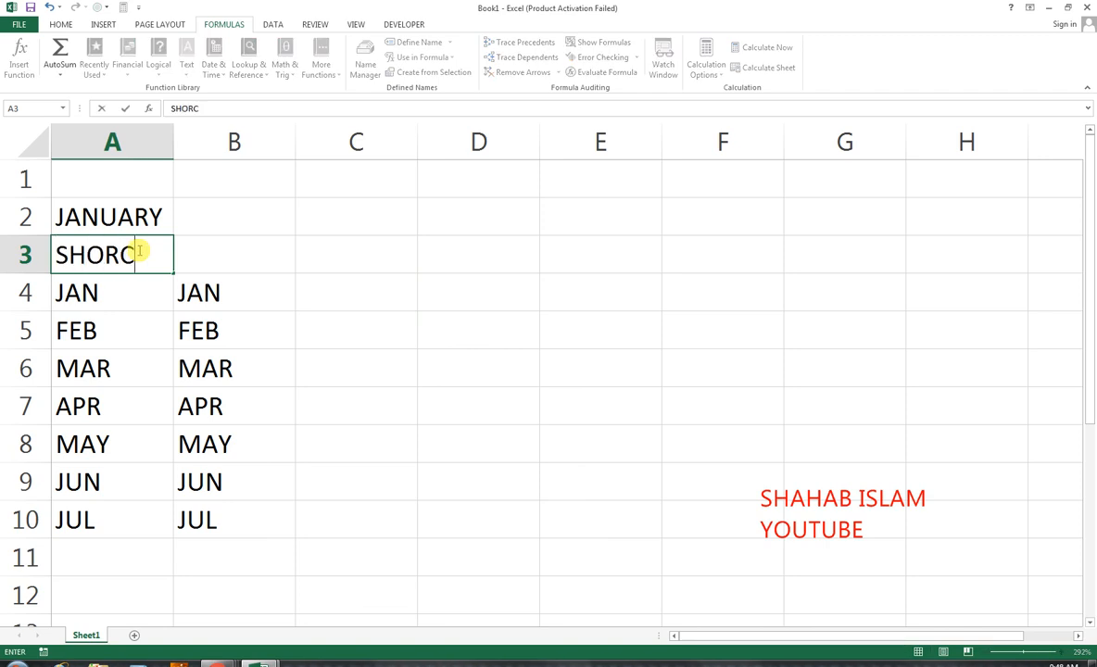
{"action": "type", "text": "UT KEY"}
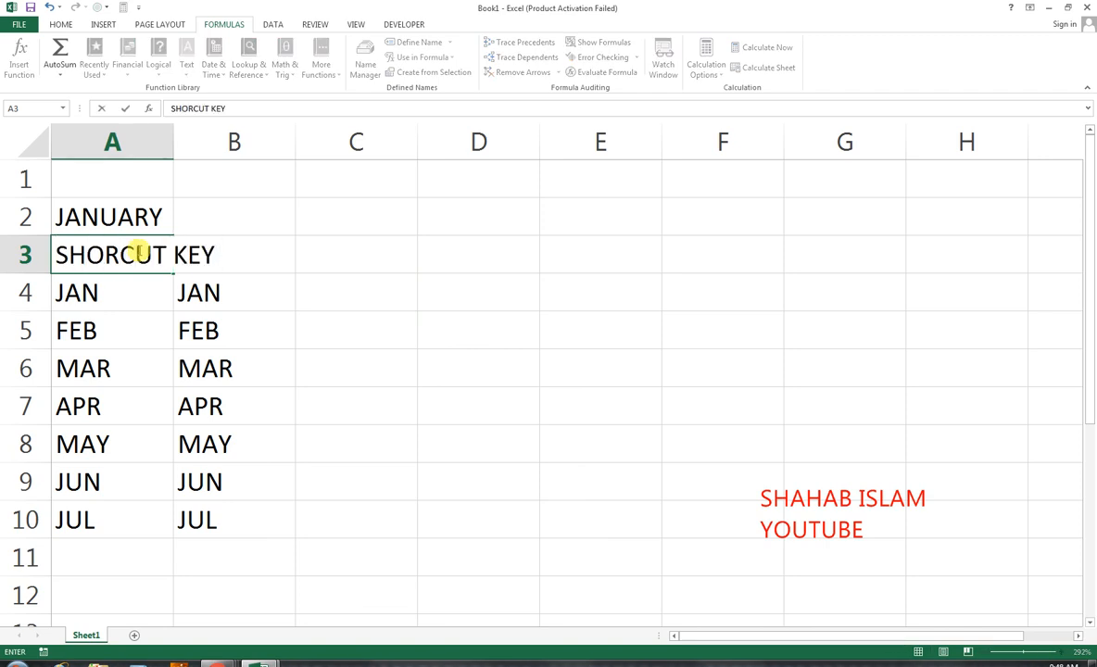
{"action": "type", "text": " c"}
{"action": "key", "text": "BackSpace"}
{"action": "type", "text": "CTYR"}
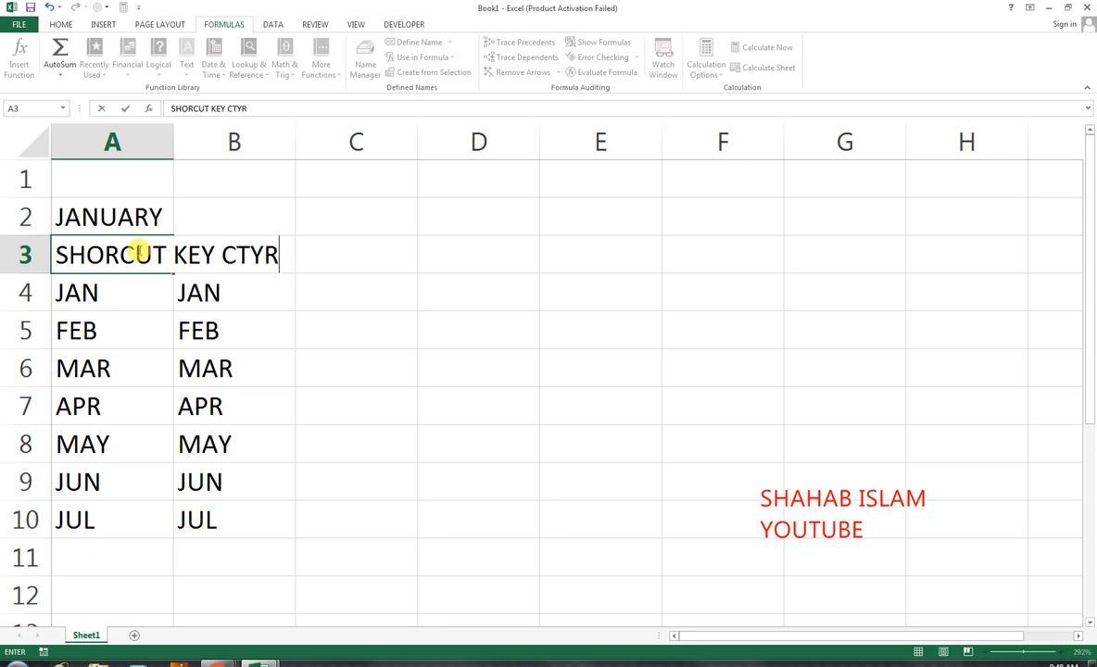
{"action": "key", "text": "BackSpace"}
{"action": "key", "text": "BackSpace"}
{"action": "type", "text": "RL + r"}
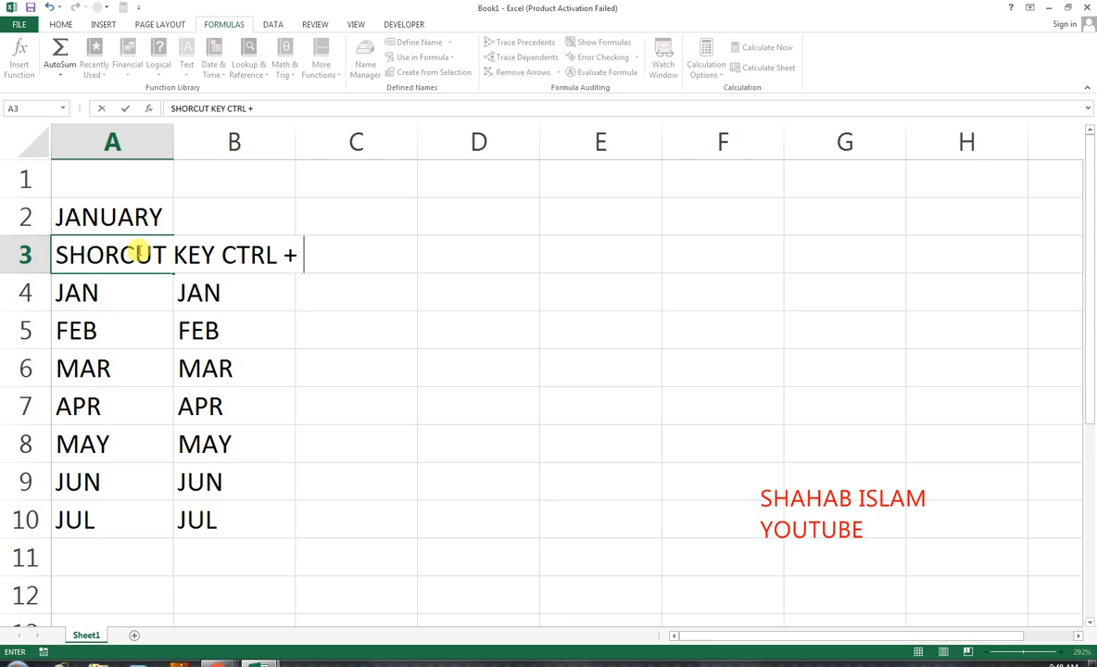
{"action": "key", "text": "BackSpace"}
{"action": "type", "text": "R"}
{"action": "key", "text": "ctrl+Return"}
Step: Enter the text SHORCUT KEY F3 in cell D3
{"action": "key", "text": "Right"}
{"action": "key", "text": "Right"}
{"action": "key", "text": "Right"}
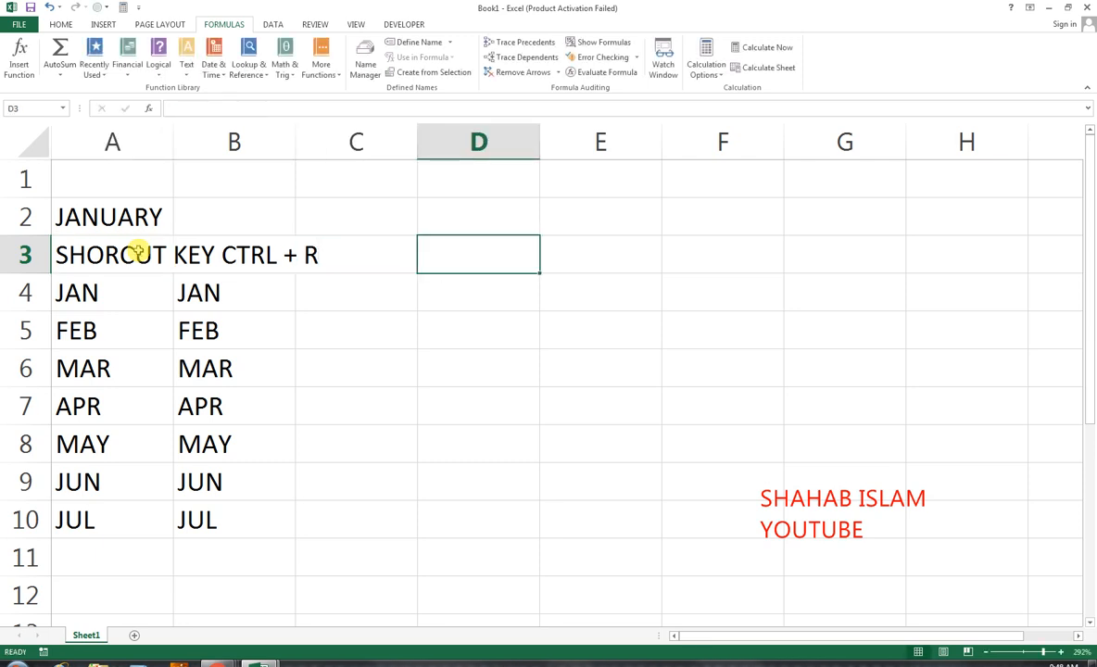
{"action": "type", "text": "SHOR"}
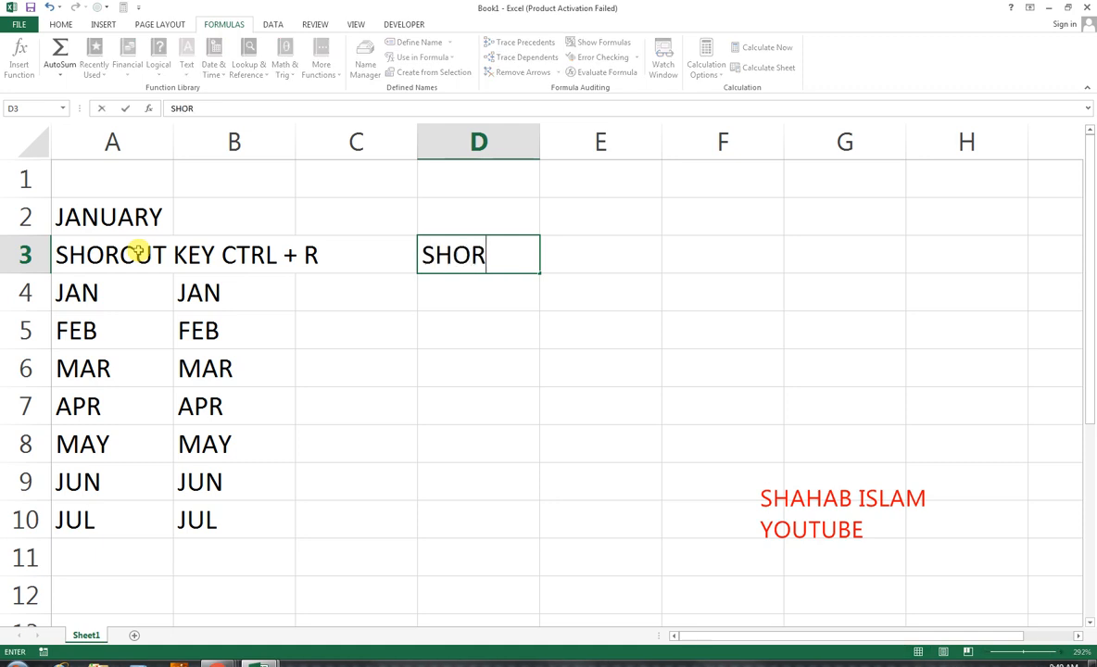
{"action": "type", "text": "CUT KEY "}
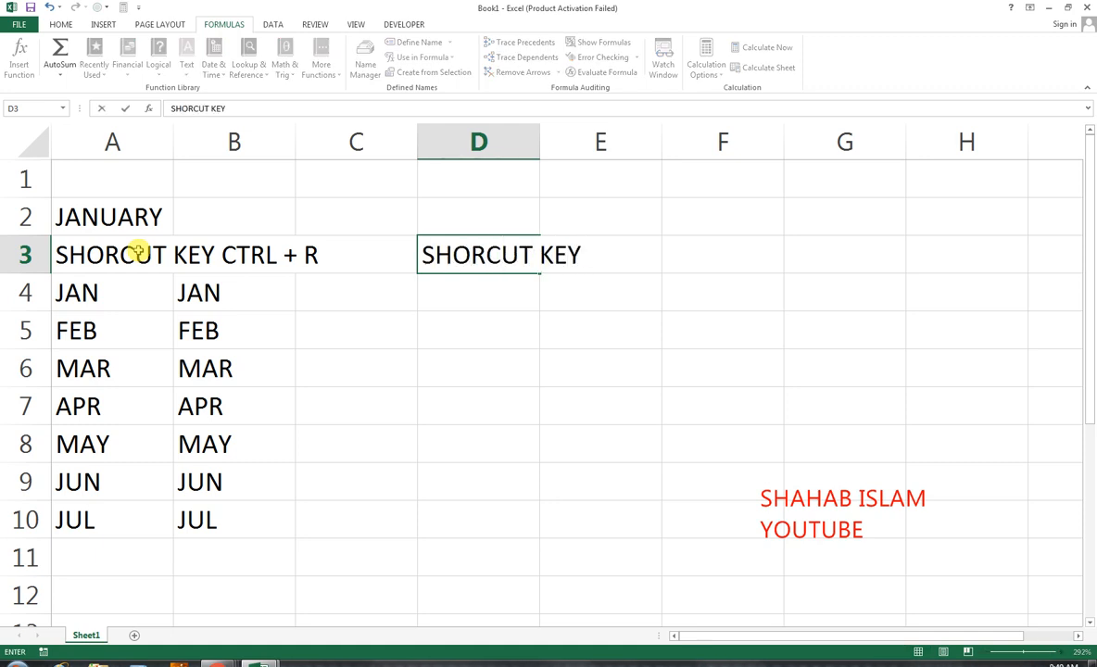
{"action": "type", "text": "F3"}
{"action": "key", "text": "Return"}
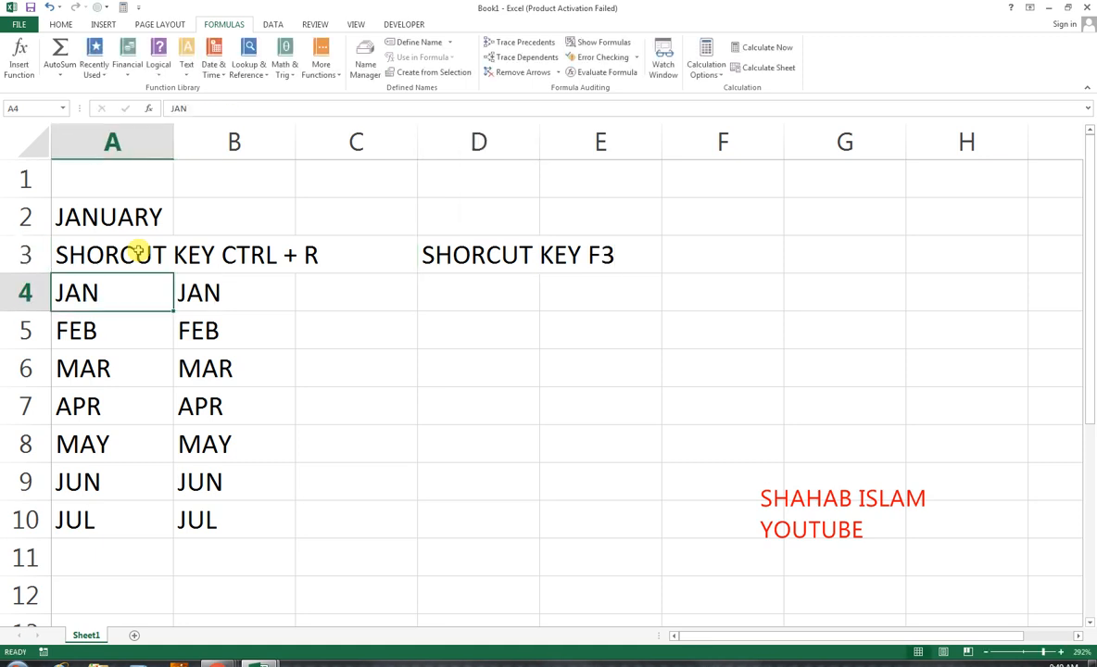
{"action": "key", "text": "Tab"}
{"action": "key", "text": "Tab"}
{"action": "key", "text": "Tab"}
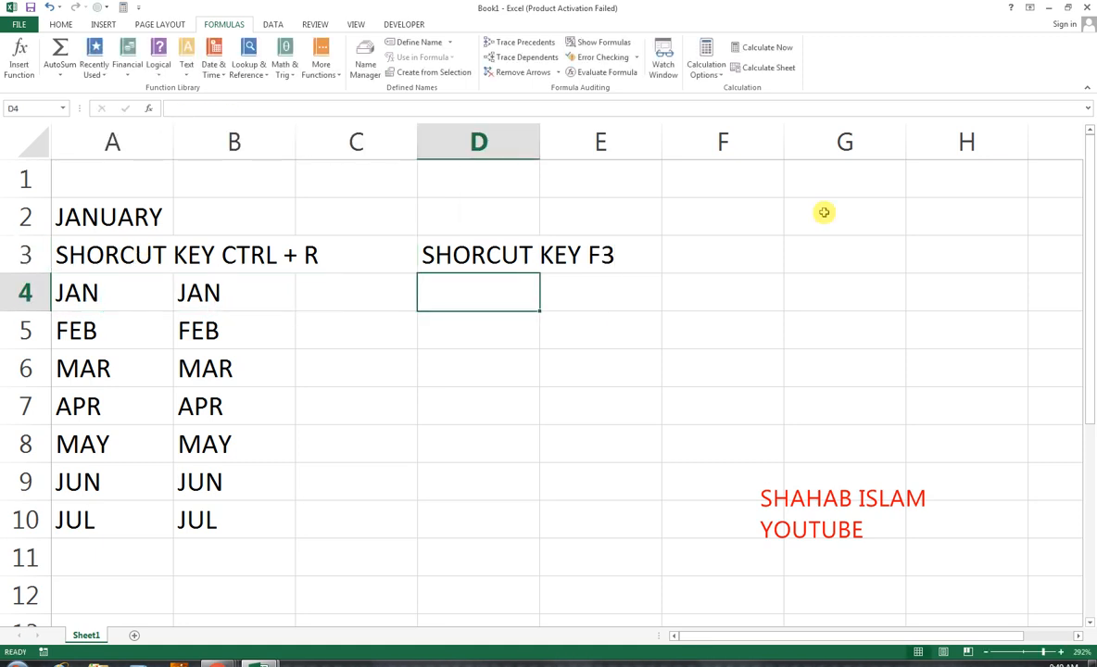
{"action": "left_click", "coordinate": [730, 232]}
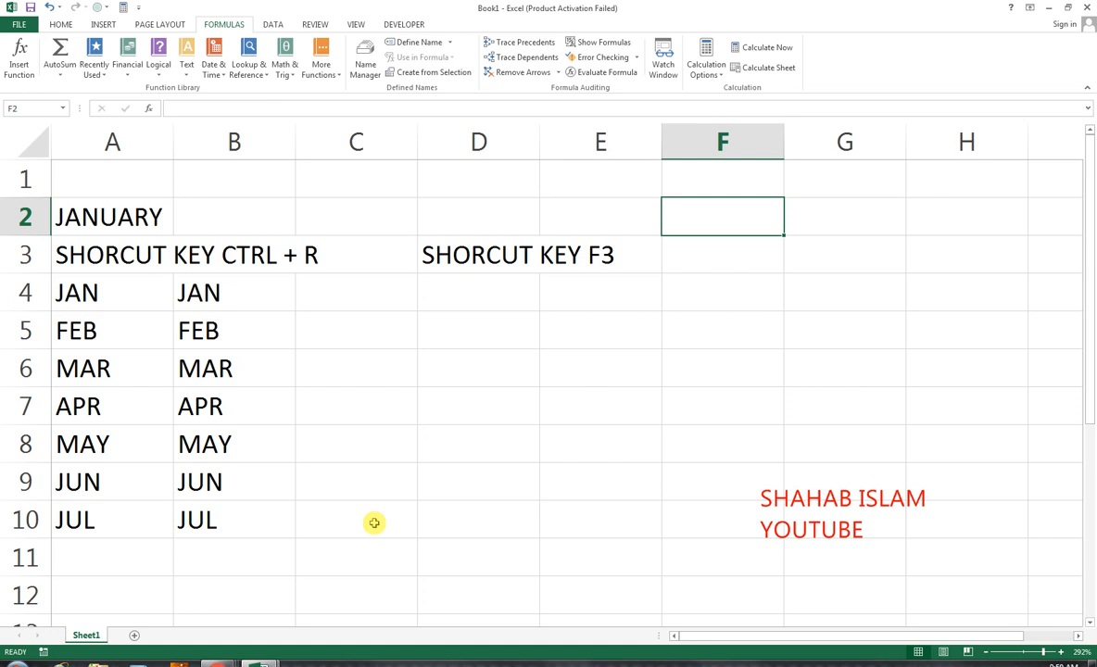
{"action": "key", "text": "Down"}
{"action": "key", "text": "Down"}
{"action": "key", "text": "Left"}
{"action": "key", "text": "Left"}
{"action": "key", "text": "Down"}
{"action": "key", "text": "Down"}
{"action": "key", "text": "Left"}
{"action": "key", "text": "Up"}
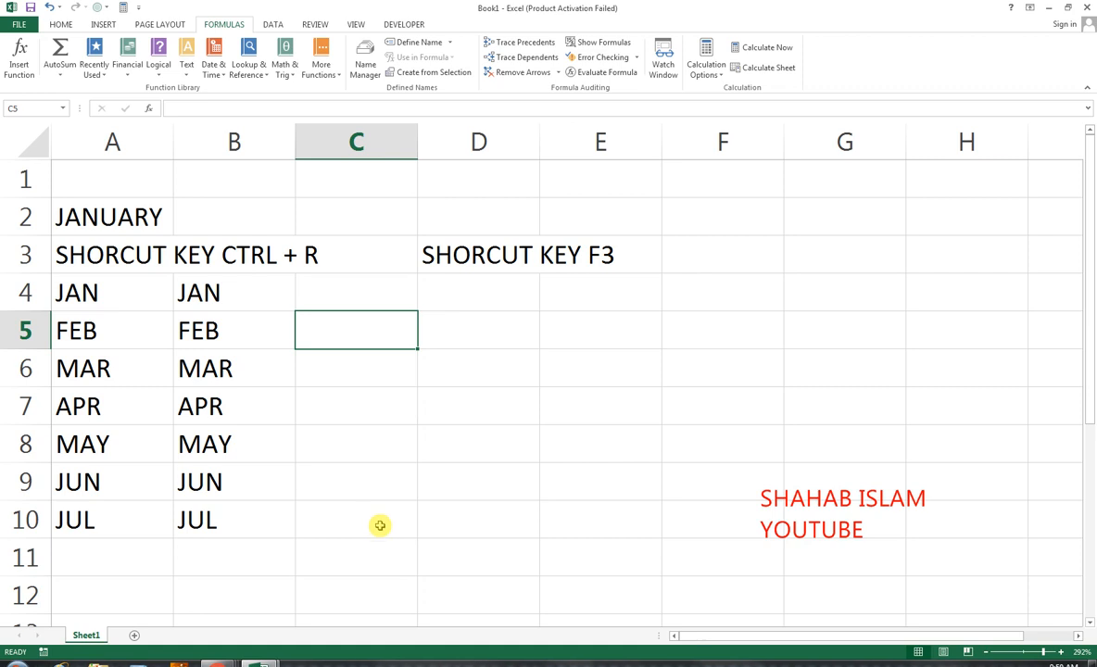
Step: Enter 45, 50, 65, 87 and 95 in cells F3 through F7
{"action": "left_click", "coordinate": [754, 245]}
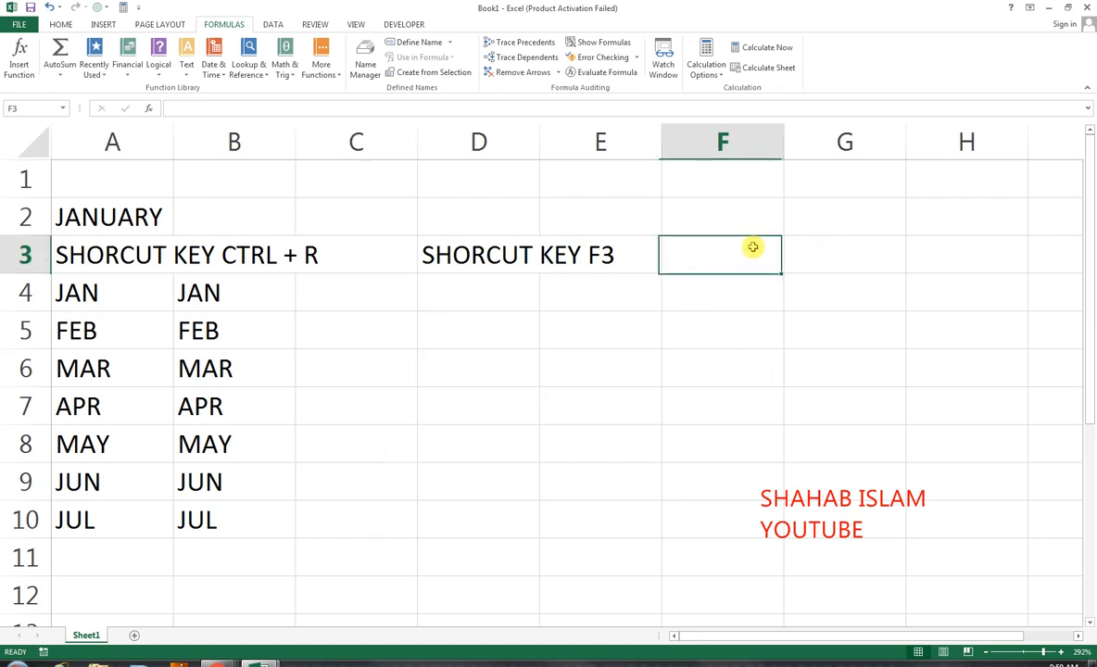
{"action": "type", "text": "45"}
{"action": "key", "text": "Return"}
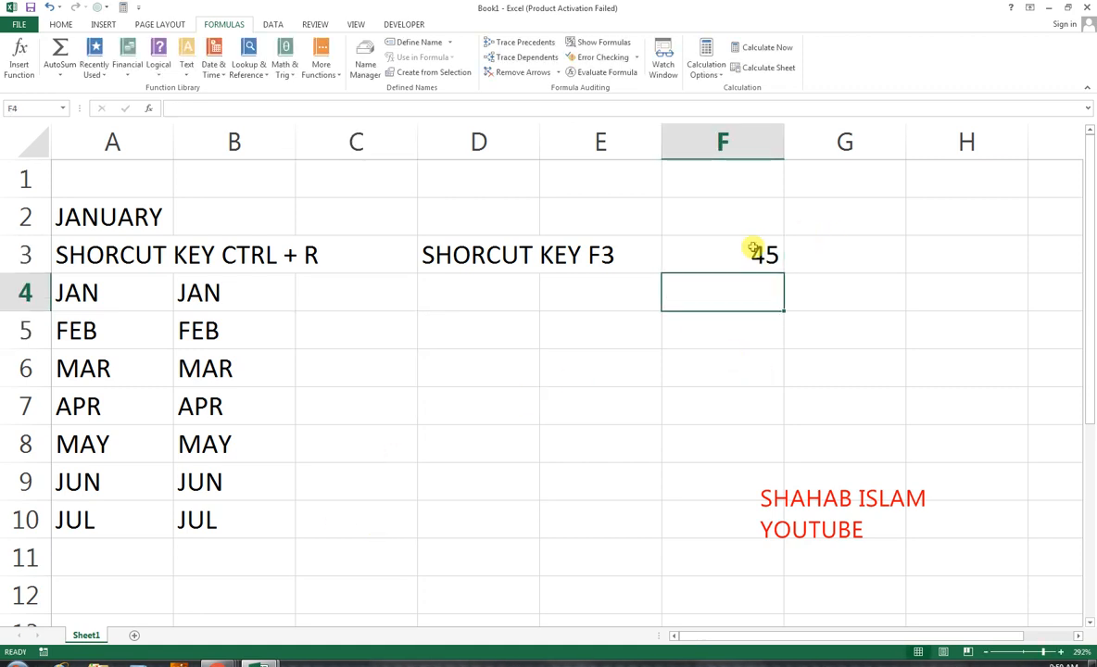
{"action": "type", "text": "50"}
{"action": "key", "text": "Return"}
{"action": "type", "text": "650"}
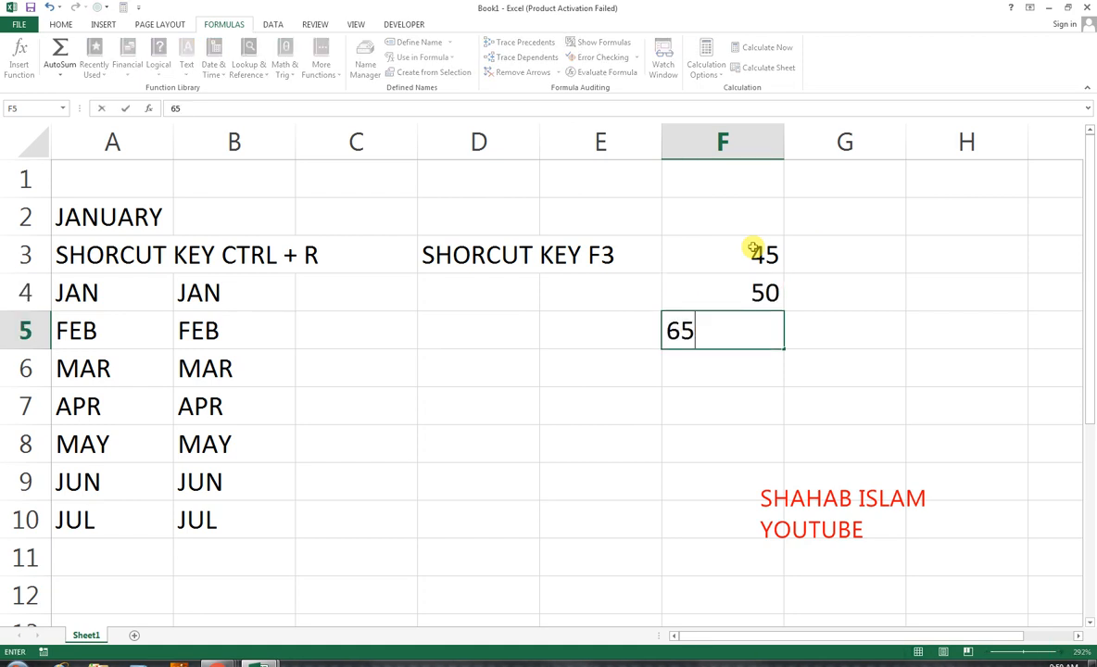
{"action": "key", "text": "Return"}
{"action": "key", "text": "Up"}
{"action": "type", "text": "65"}
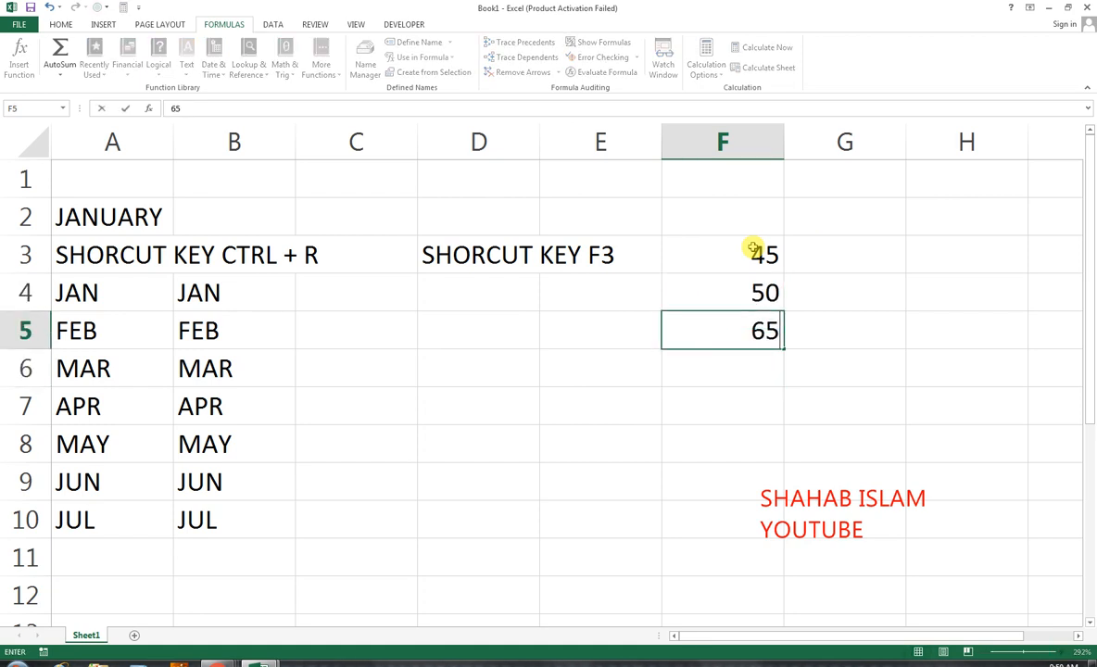
{"action": "key", "text": "Return"}
{"action": "type", "text": "87"}
{"action": "key", "text": "Return"}
{"action": "type", "text": "95"}
{"action": "key", "text": "Return"}
Step: Fill column G upward from G7 to G3 with the values 12, 45, 54, 87 and 98
{"action": "key", "text": "Right"}
{"action": "key", "text": "Up"}
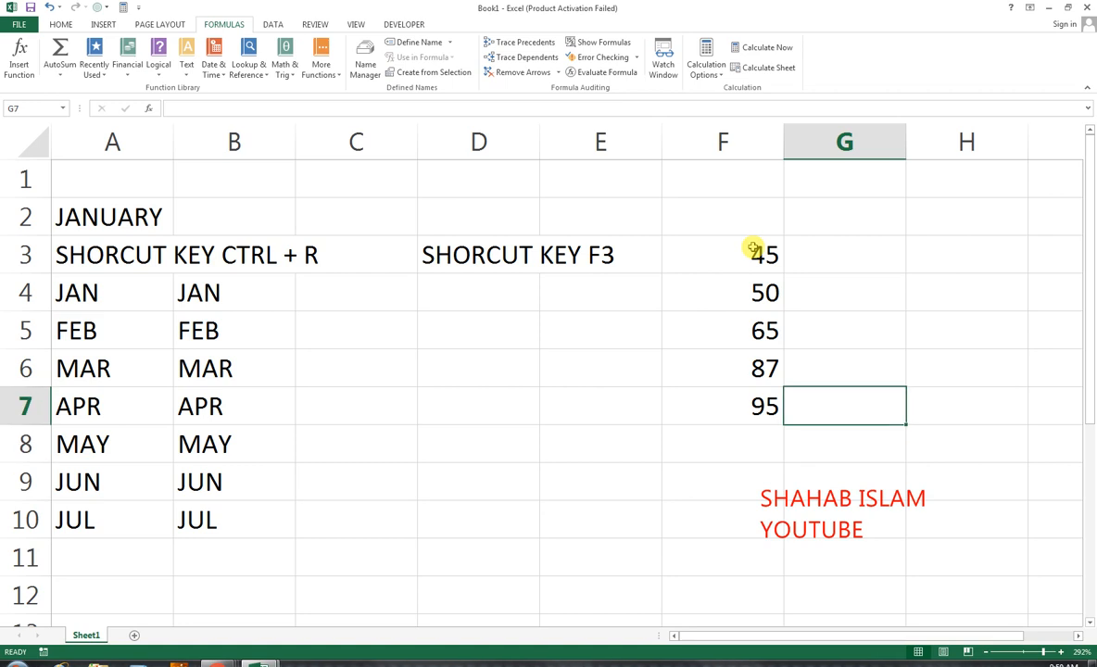
{"action": "type", "text": "12"}
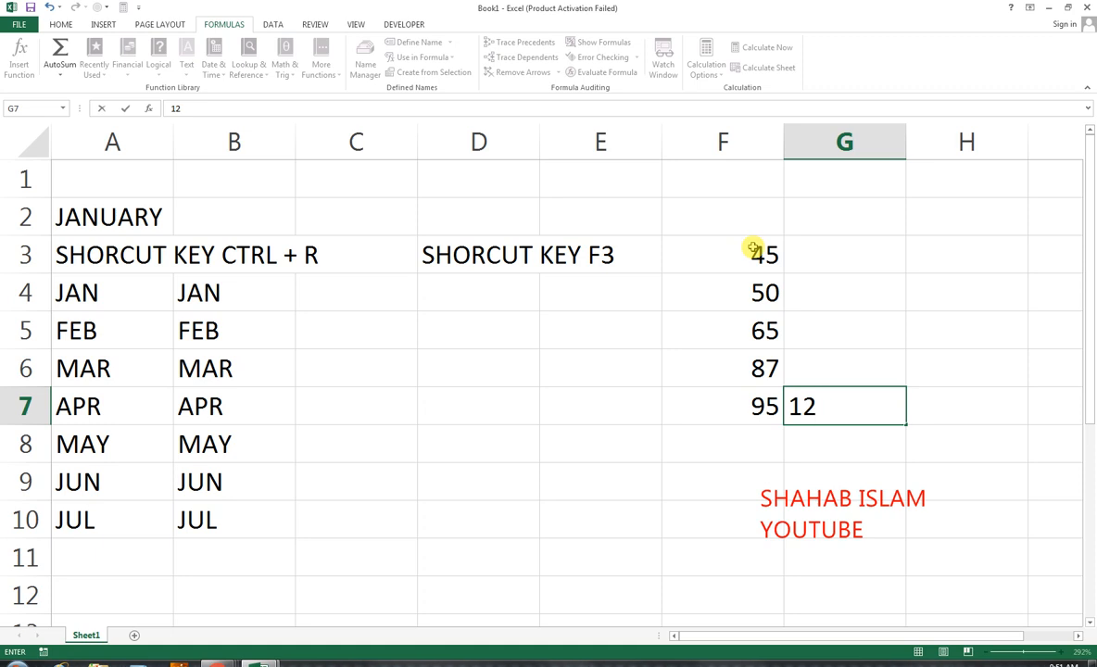
{"action": "key", "text": "Up"}
{"action": "type", "text": "45"}
{"action": "key", "text": "Up"}
{"action": "type", "text": "54"}
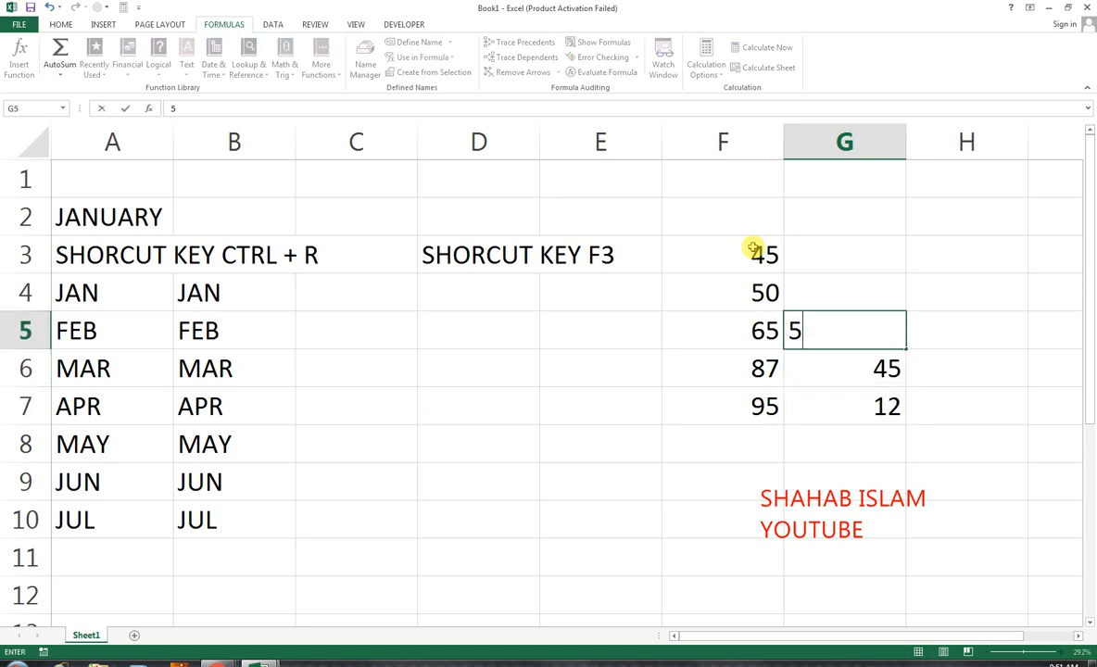
{"action": "key", "text": "Up"}
{"action": "type", "text": "87"}
{"action": "key", "text": "Up"}
{"action": "type", "text": "98"}
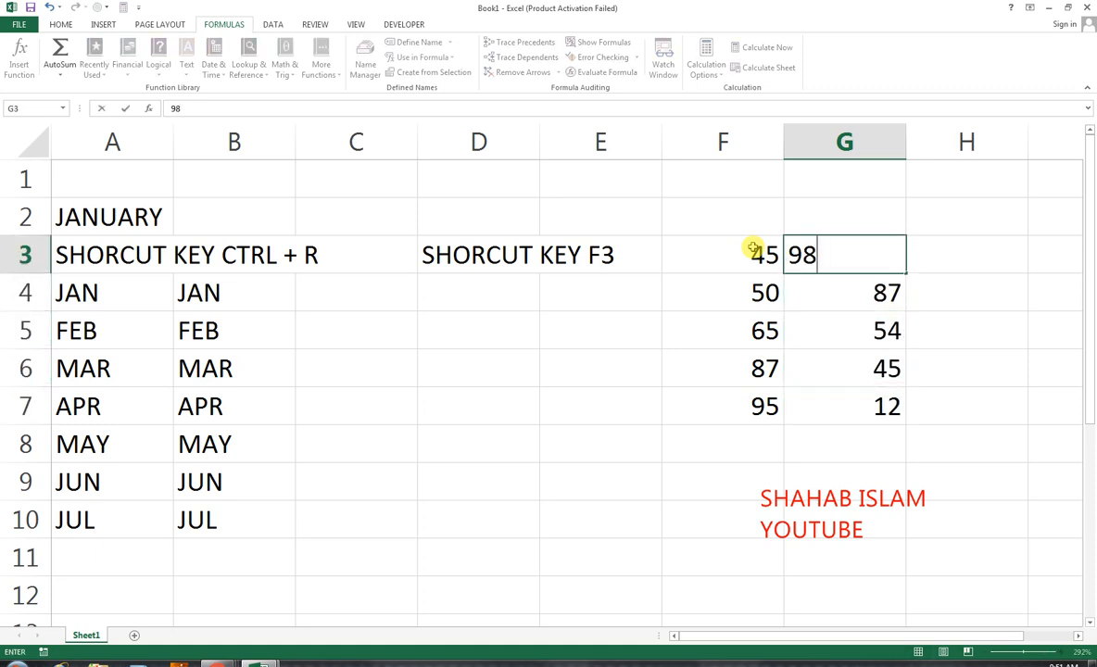
{"action": "key", "text": "Tab"}
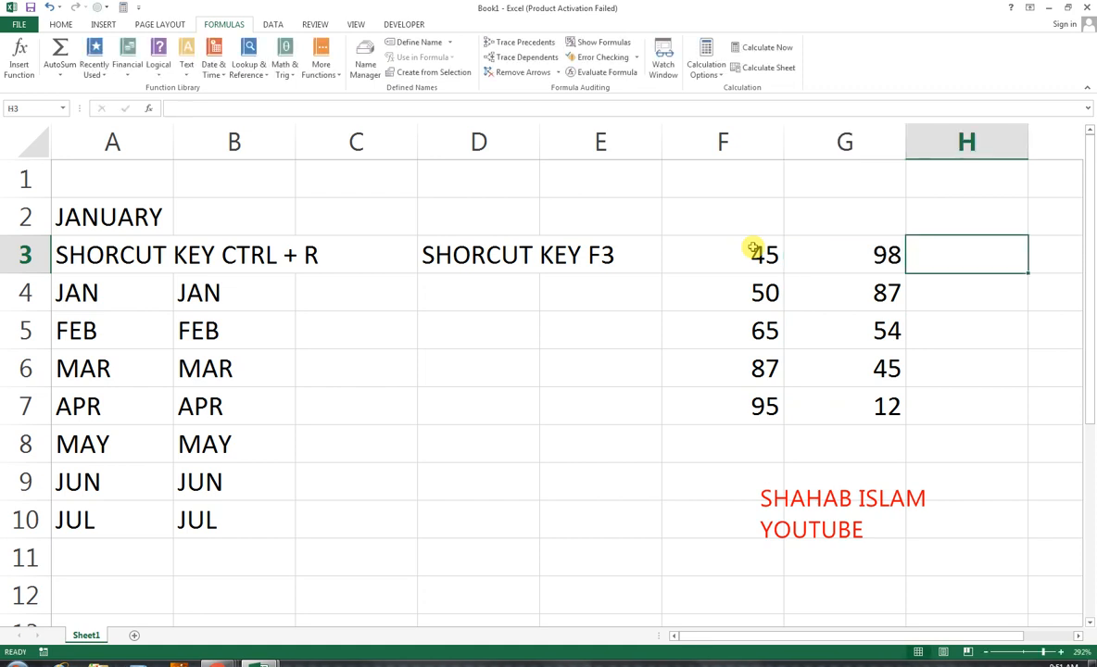
Step: Enter the formula =SUM(F3:G3) in cell H3
{"action": "type", "text": "="}
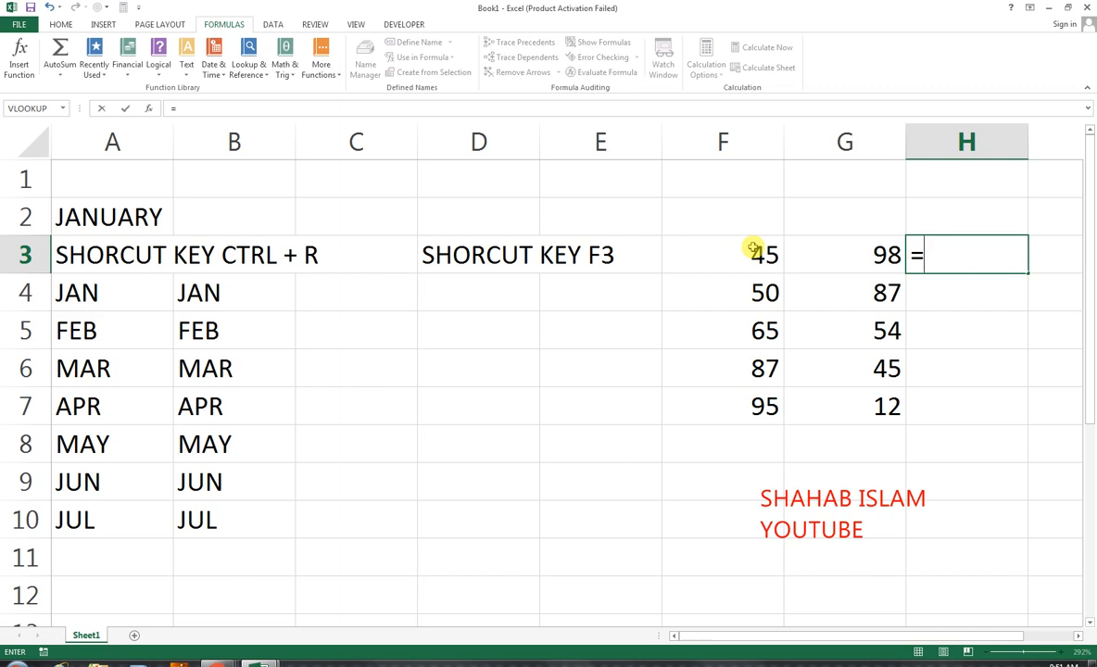
{"action": "type", "text": "SUM("}
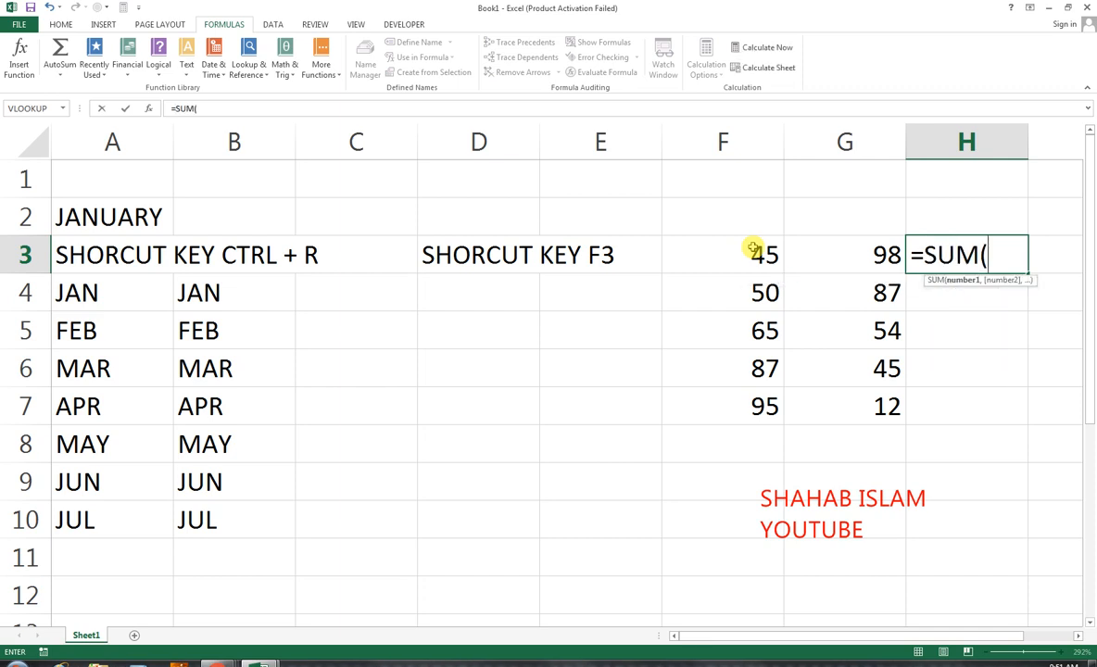
{"action": "key", "text": "Left"}
{"action": "key", "text": "shift+Left"}
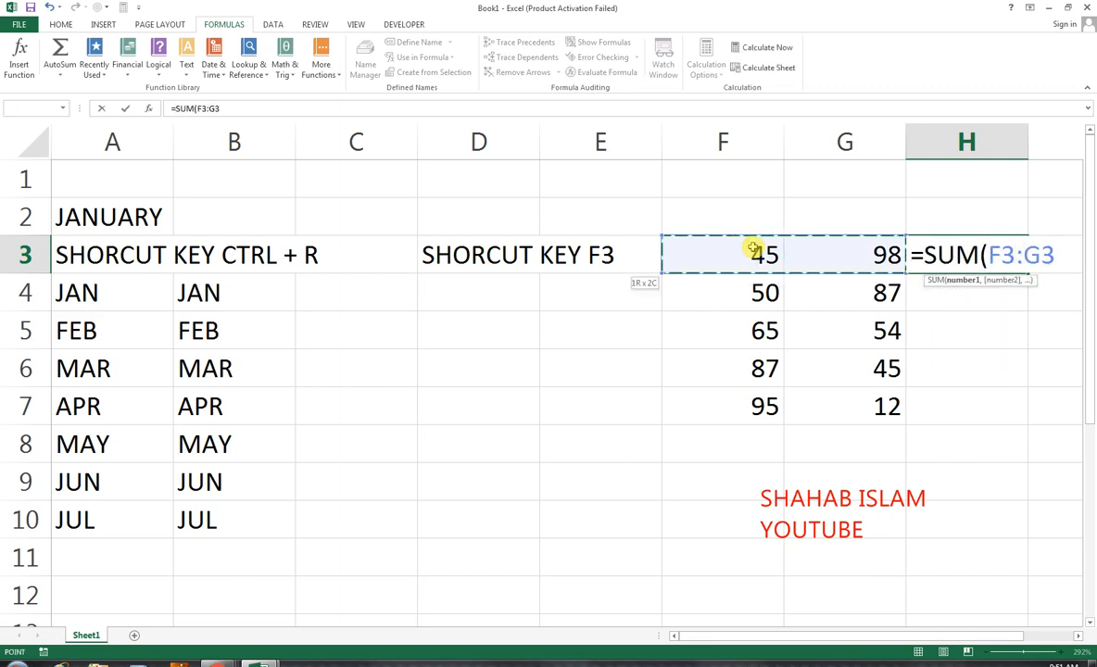
{"action": "type", "text": ")"}
{"action": "key", "text": "ctrl+Return"}
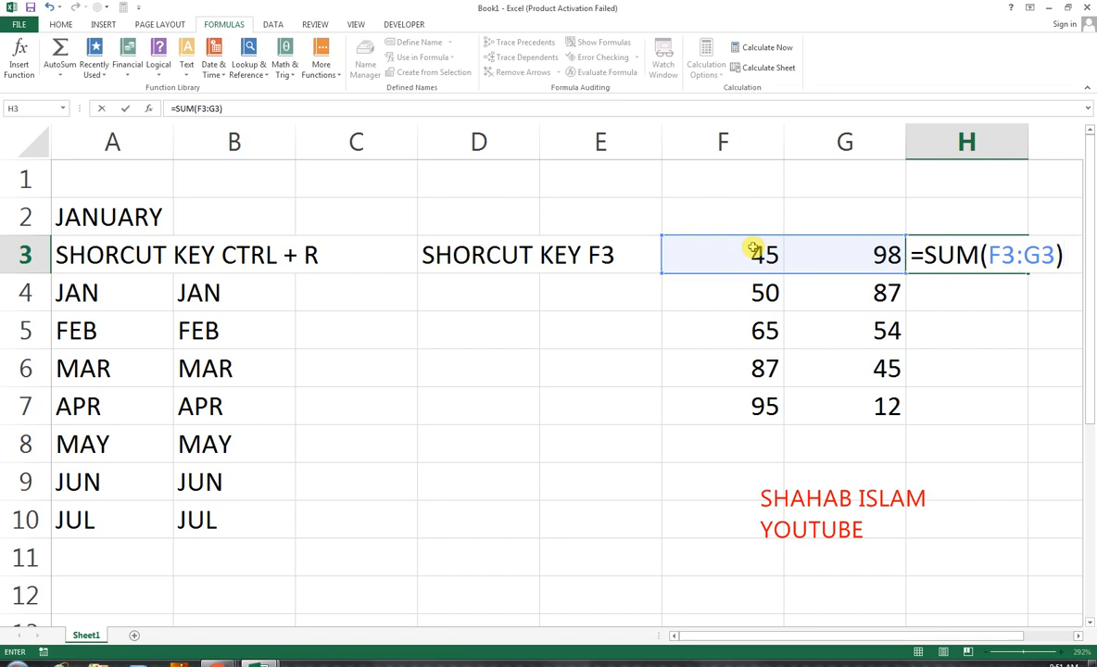
Step: Commit the formula =SUM(F3:G3) in cell H3 and select that cell again
{"action": "key", "text": "Return"}
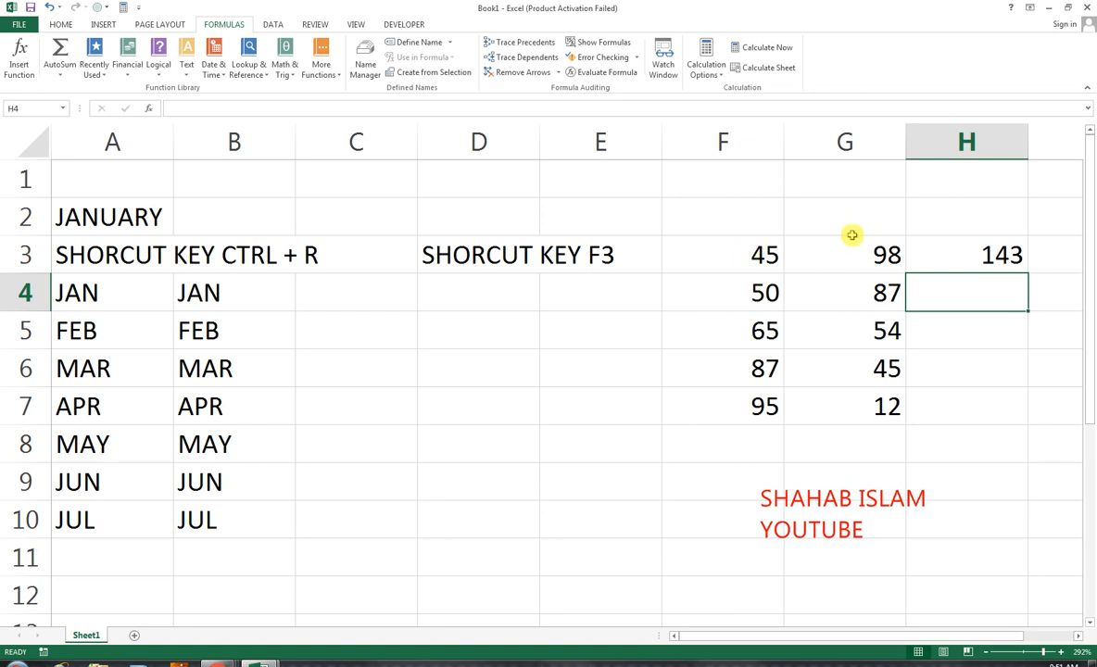
{"action": "left_click_drag", "start_coordinate": [819, 253], "coordinate": [771, 255]}
{"action": "left_click", "coordinate": [1010, 257]}
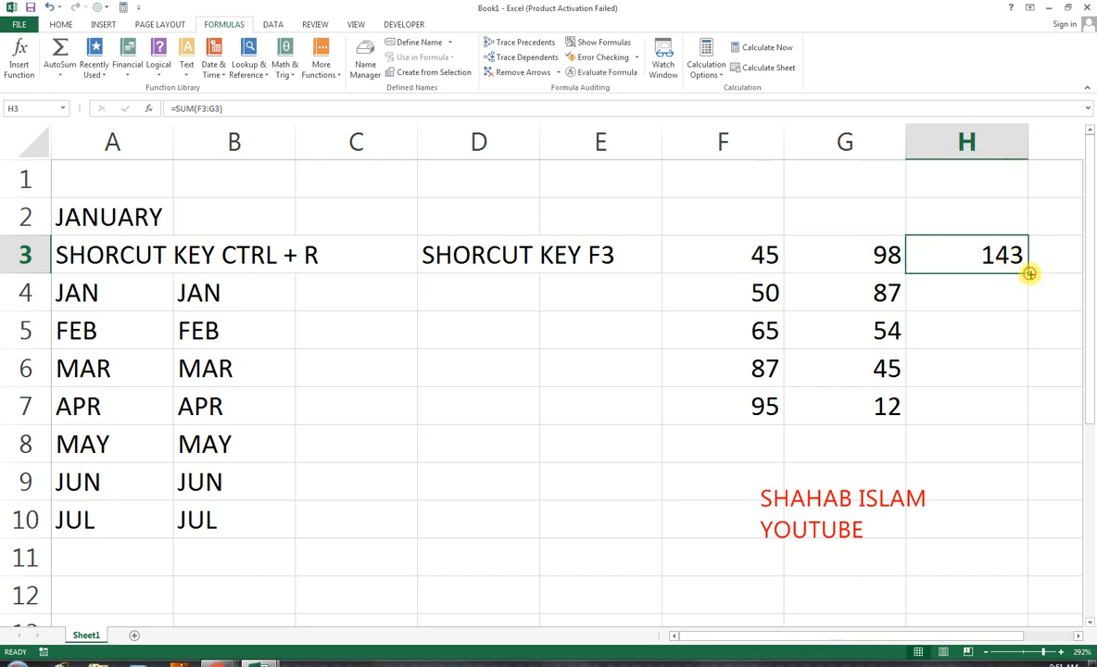
Step: Extend the H3 formula down to H7 with the fill handle and undo it
{"action": "left_click_drag", "start_coordinate": [1031, 276], "coordinate": [1017, 410]}
{"action": "key", "text": "ctrl+z"}
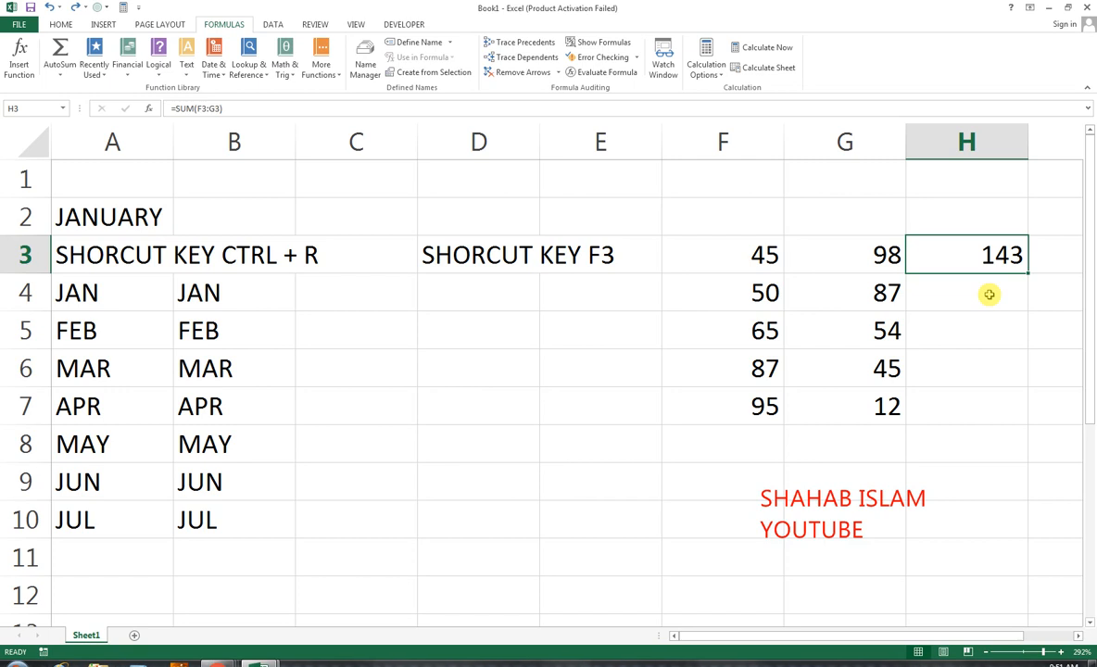
Step: Select H3:H7, apply Fill Down to copy the SUM formula through the range, and undo it
{"action": "key", "text": "Up"}
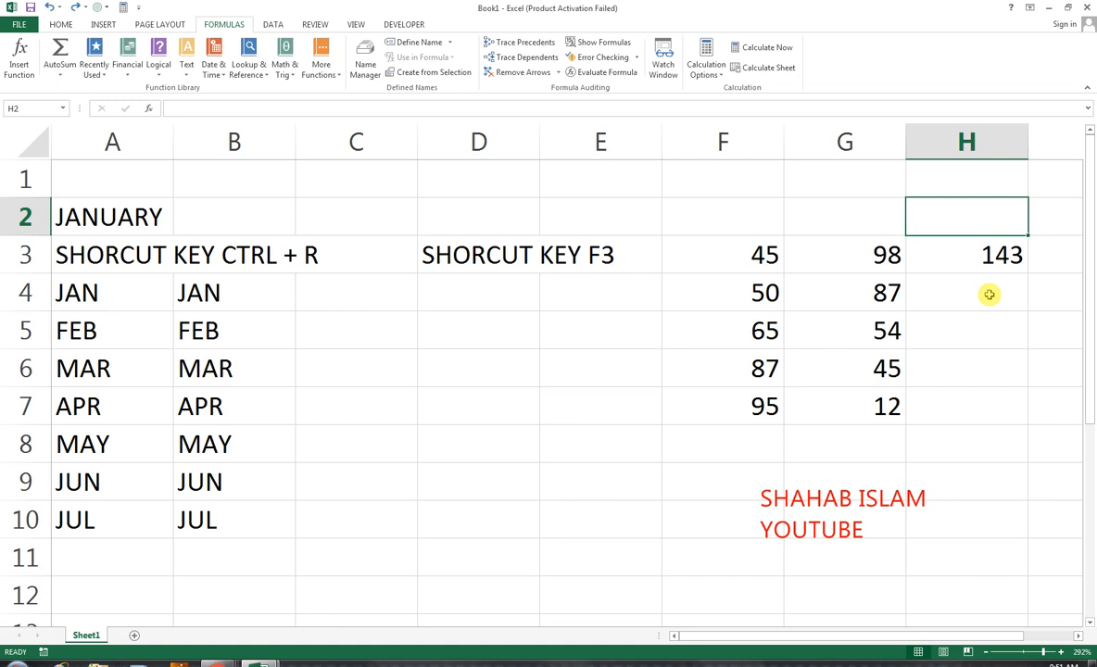
{"action": "key", "text": "Down"}
{"action": "key", "text": "shift+Down"}
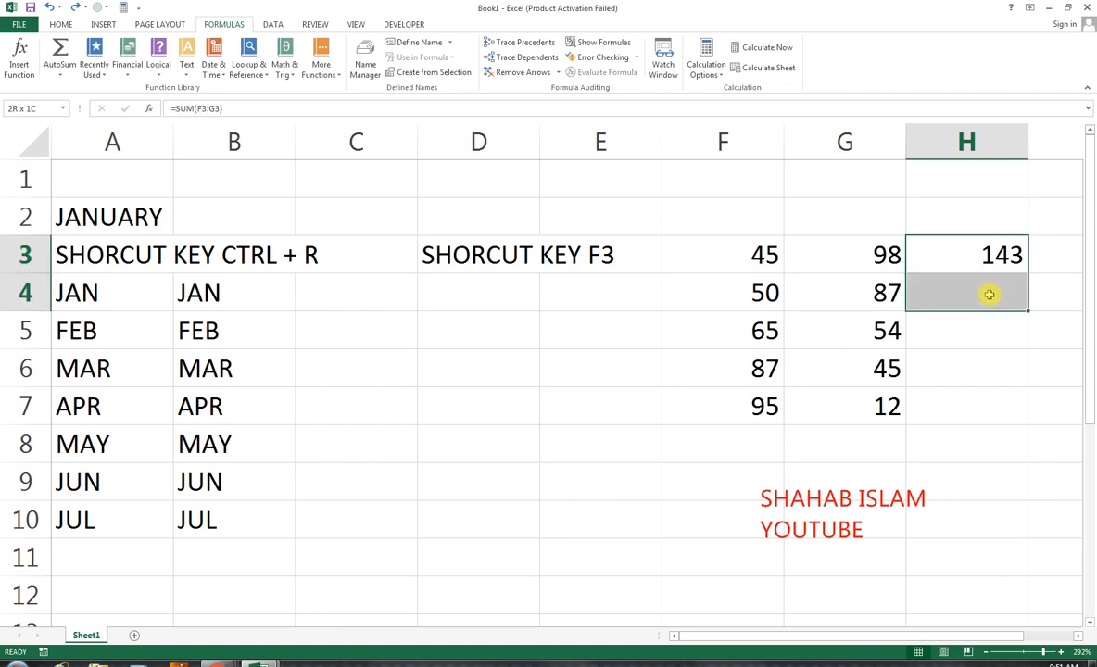
{"action": "key", "text": "shift+Down"}
{"action": "key", "text": "shift+Down"}
{"action": "key", "text": "shift+Down"}
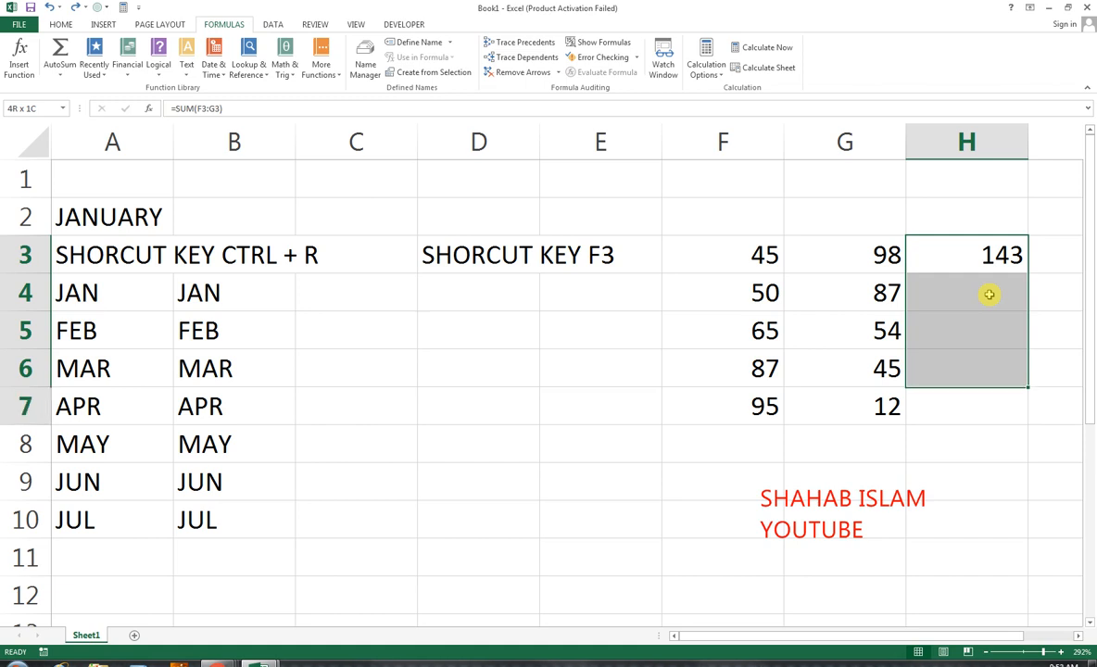
{"action": "key", "text": "ctrl+d"}
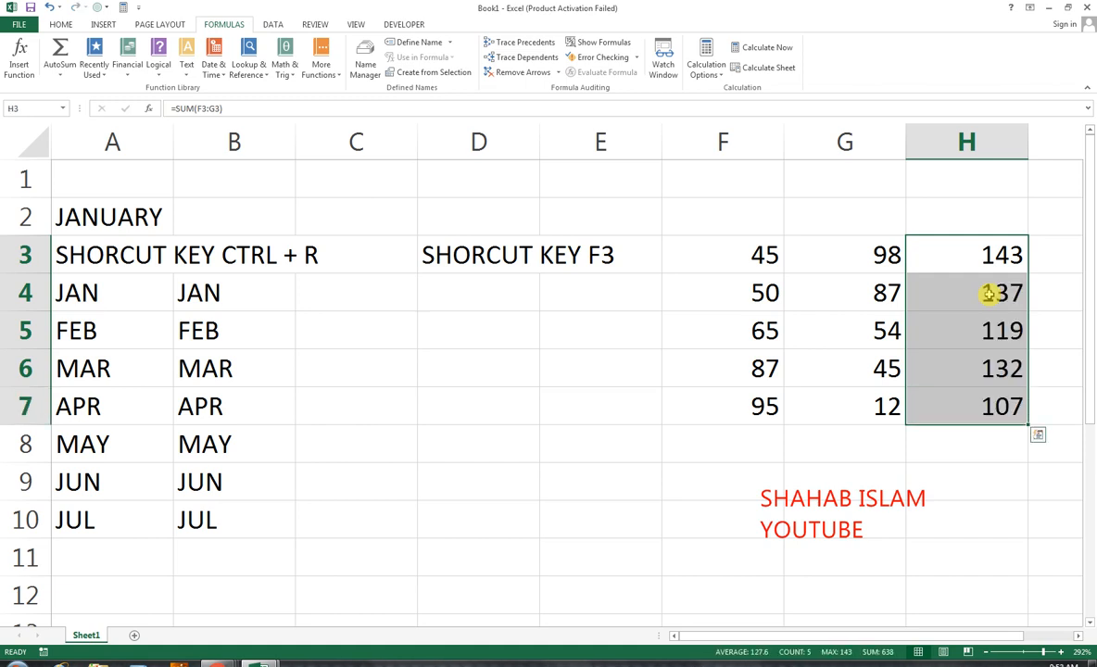
{"action": "key", "text": "ctrl+z"}
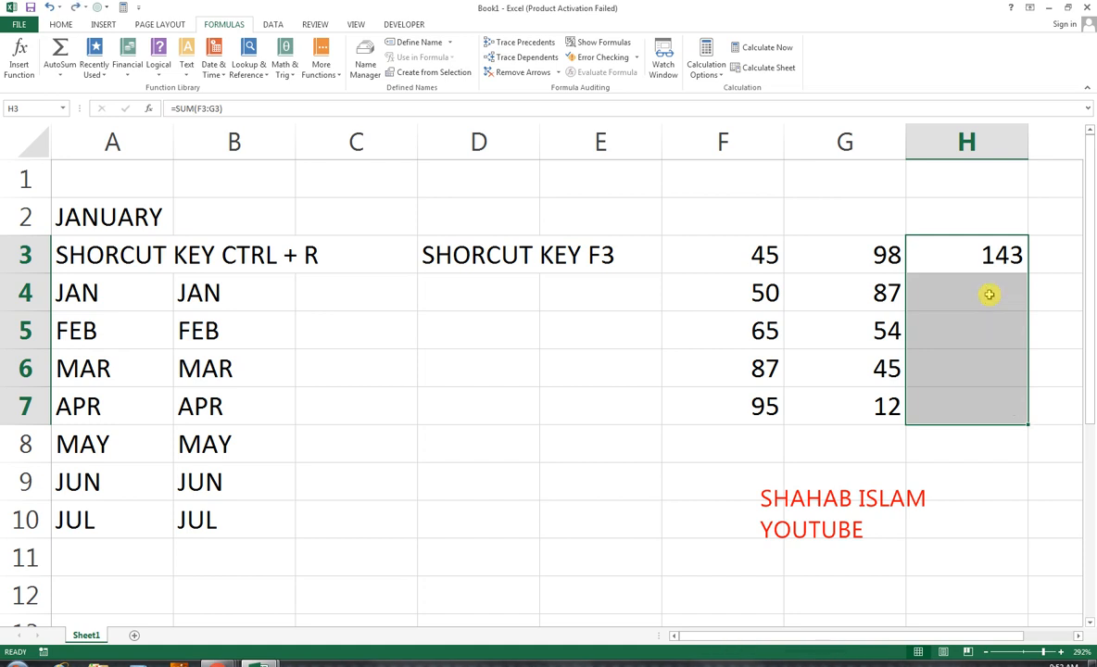
Step: Copy the SUM formula from H3 into H4, H5, H6 and H7 one cell at a time, each from the cell above
{"action": "key", "text": "Up"}
{"action": "key", "text": "Down"}
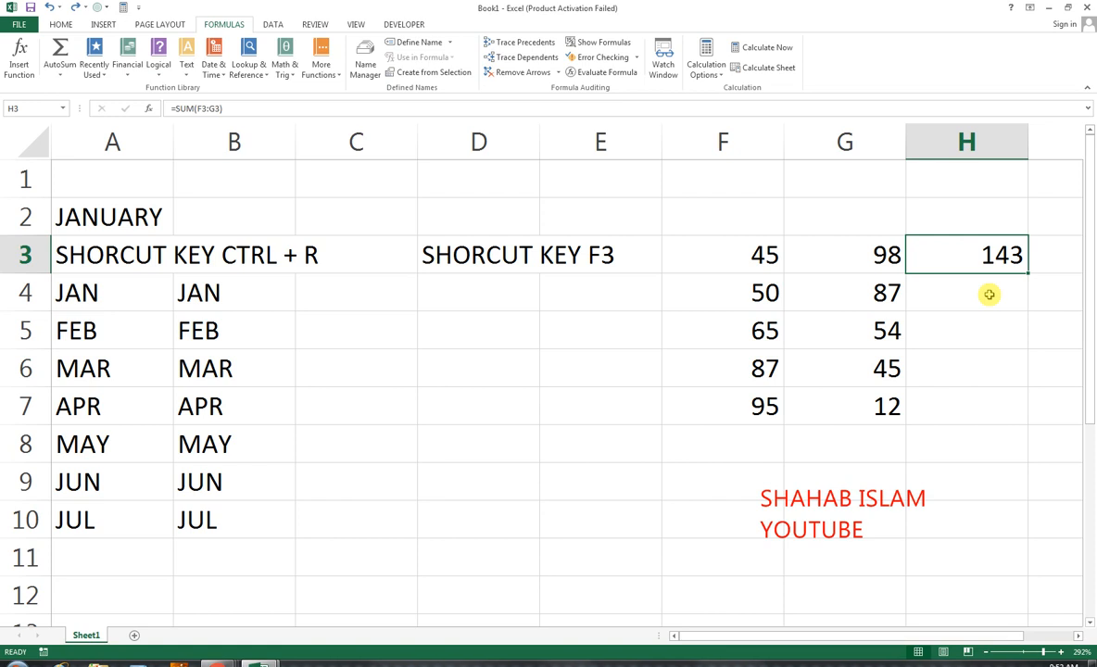
{"action": "key", "text": "Down"}
{"action": "key", "text": "ctrl+d"}
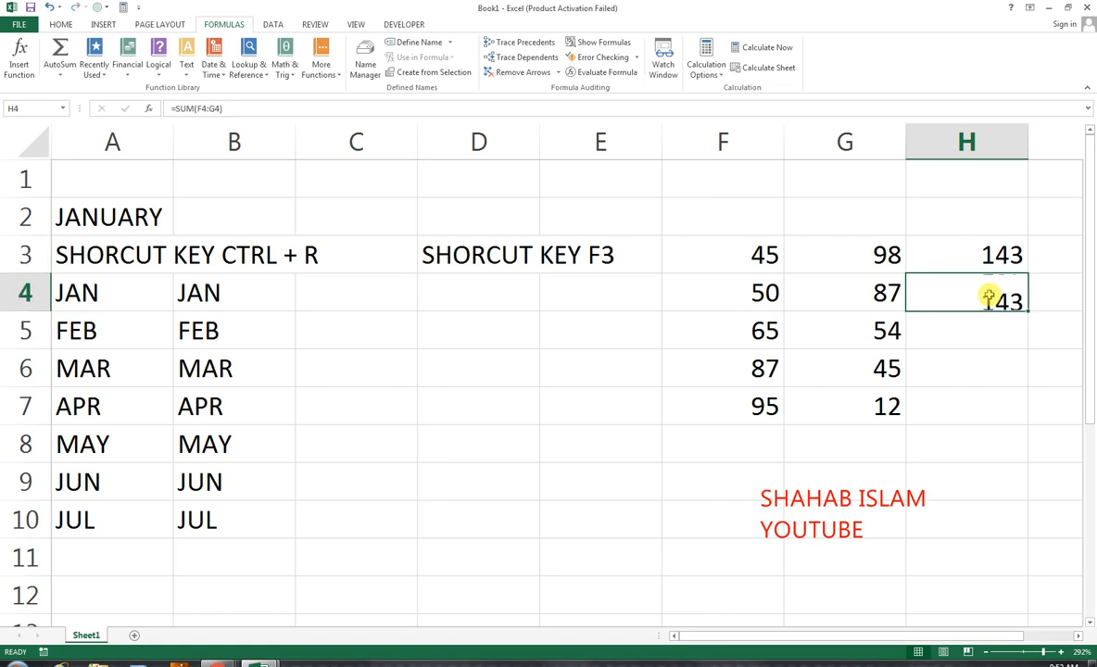
{"action": "key", "text": "Down"}
{"action": "key", "text": "ctrl+d"}
{"action": "key", "text": "Down"}
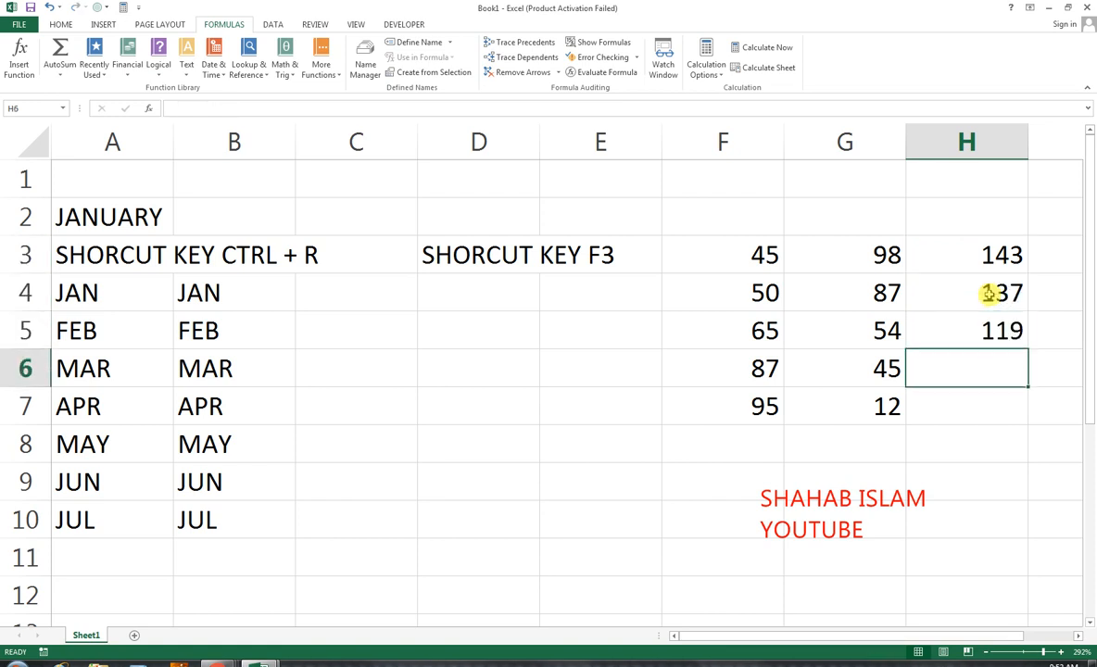
{"action": "key", "text": "ctrl+d"}
{"action": "key", "text": "Down"}
{"action": "key", "text": "ctrl+d"}
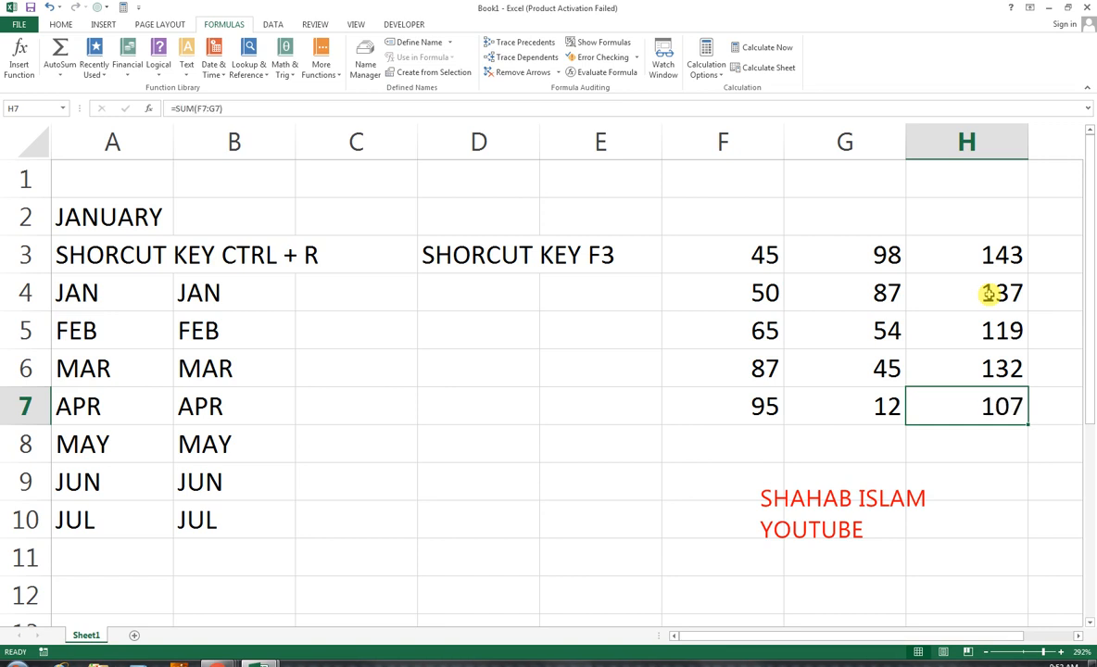
Step: Insert an AutoSum of F3:F7 in cell F8, keeping F8 selected
{"action": "key", "text": "Down"}
{"action": "key", "text": "Left"}
{"action": "key", "text": "Left"}
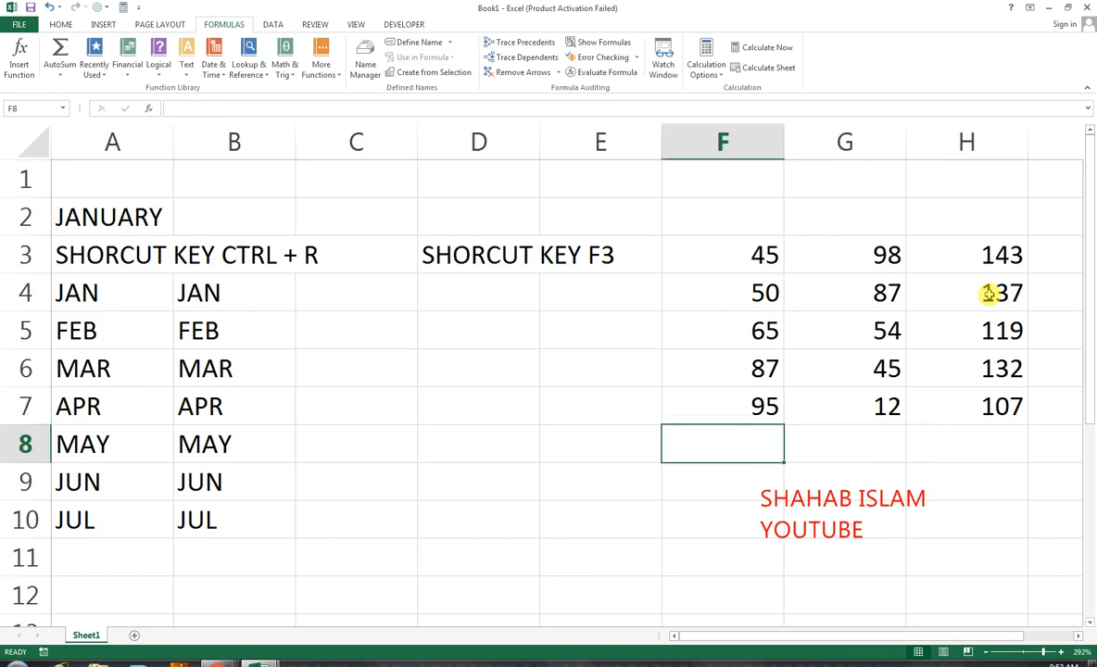
{"action": "key", "text": "alt+equal"}
{"action": "key", "text": "ctrl+Return"}
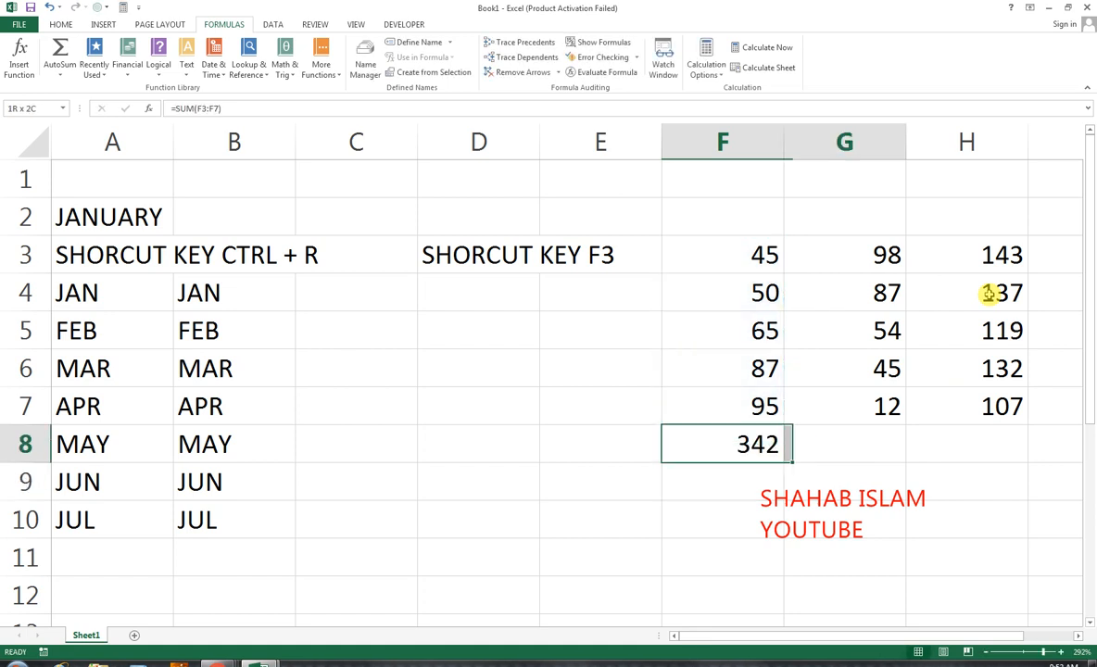
Step: Fill the F8 sum formula right into G8 and H8, and show the Quick Analysis options for F8:H8
{"action": "key", "text": "shift+Right"}
{"action": "key", "text": "shift+Right"}
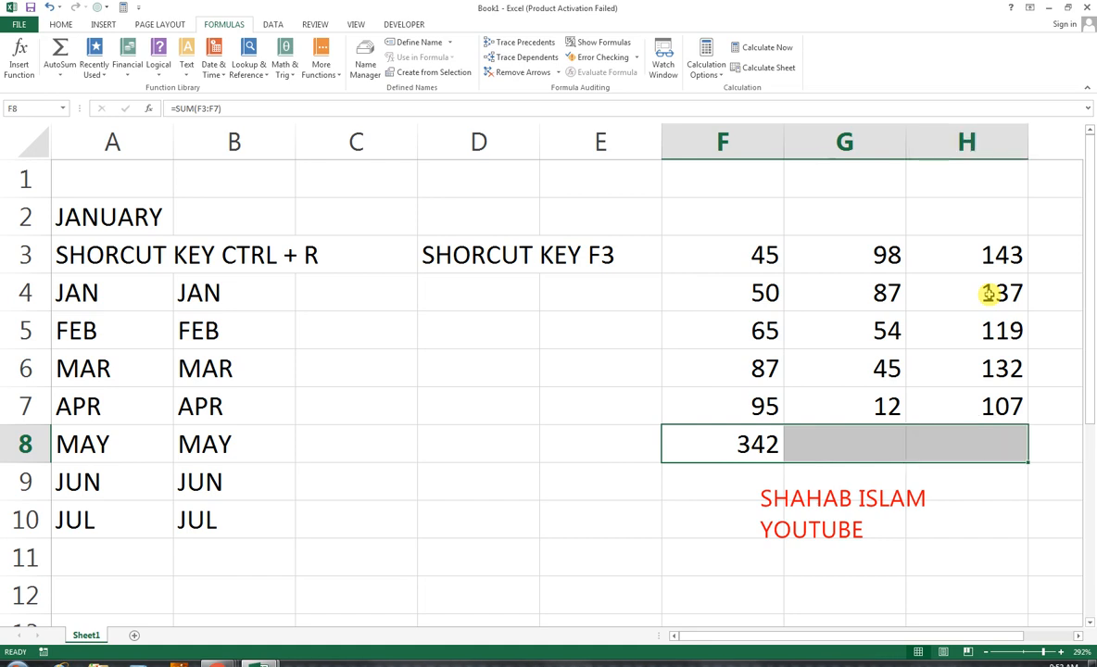
{"action": "key", "text": "ctrl+r"}
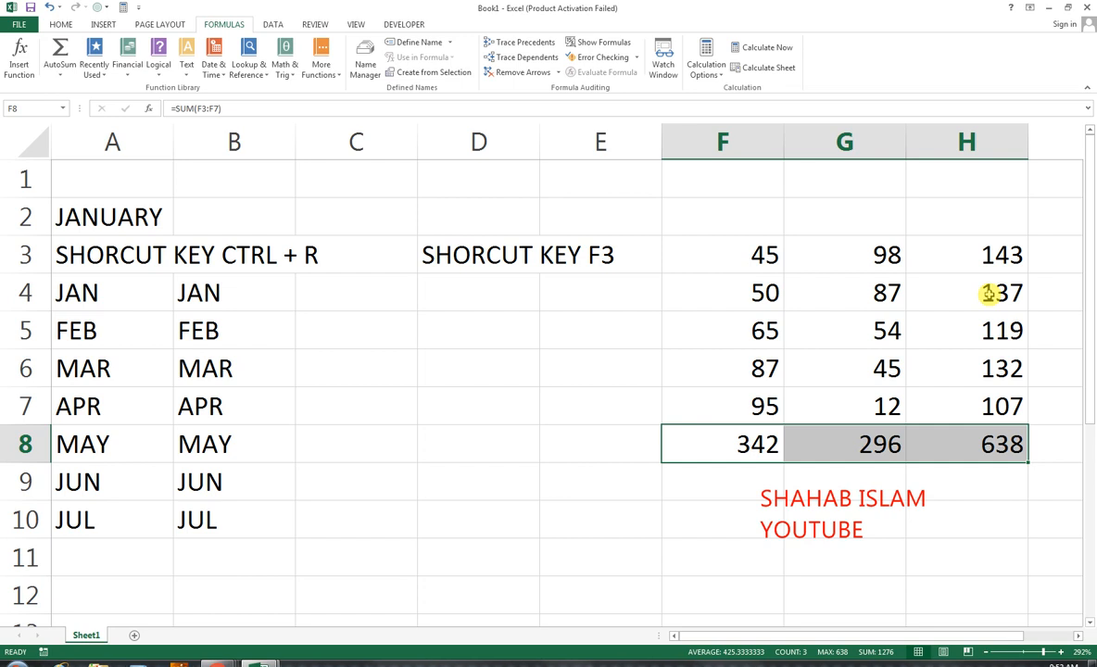
{"action": "key", "text": "ctrl+q"}
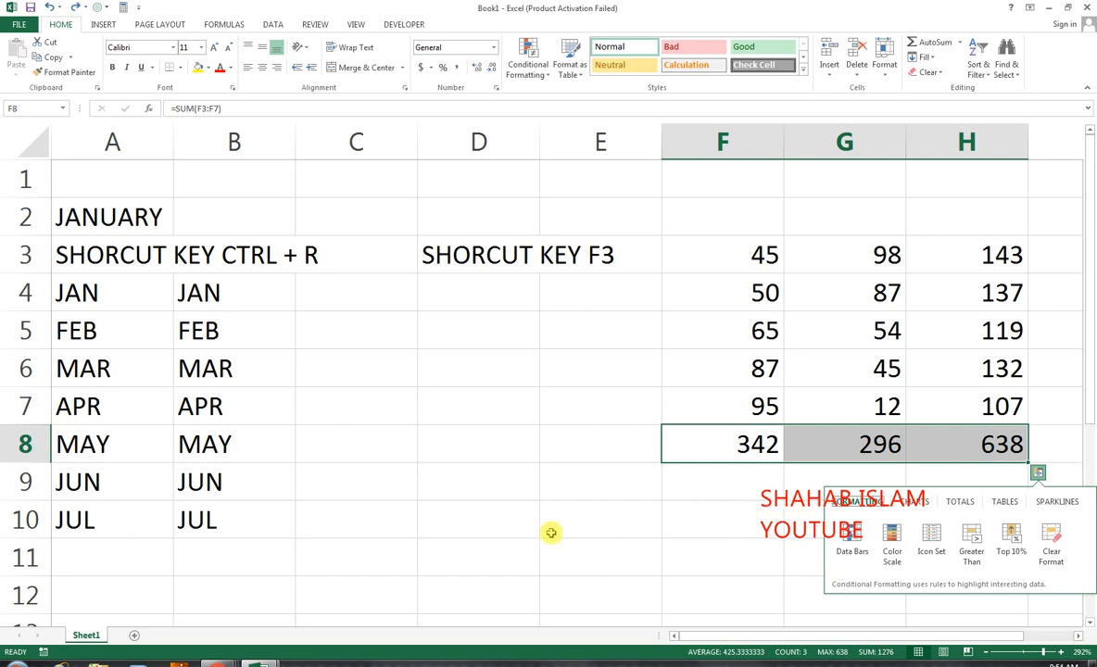
Step: Apply a light orange theme fill colour to cell C9
{"action": "left_click", "coordinate": [354, 488]}
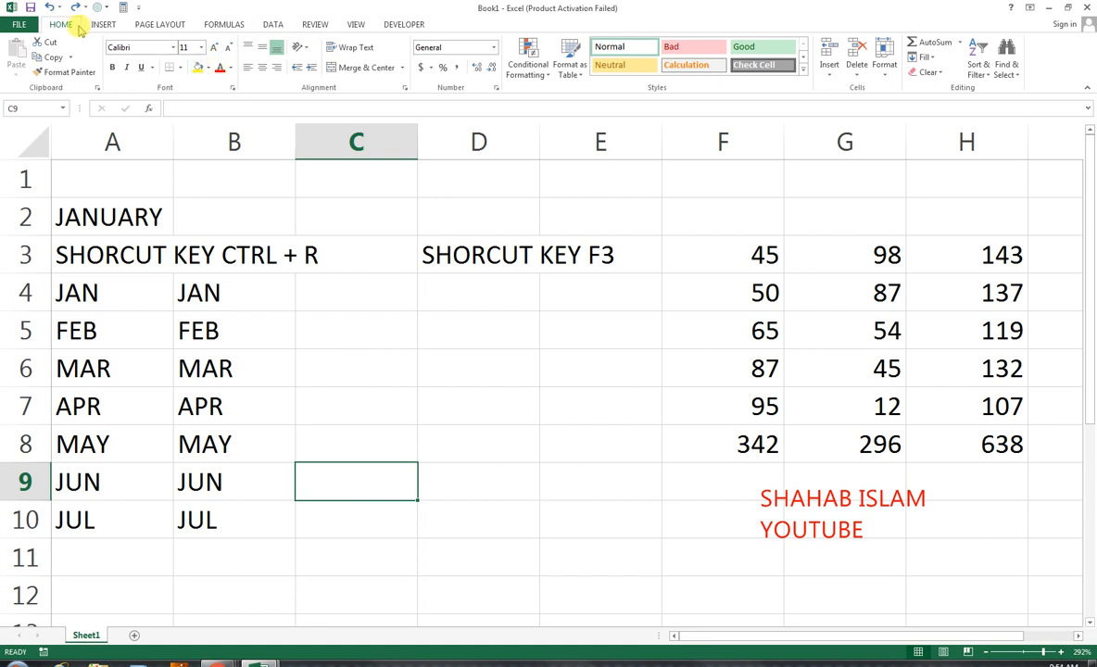
{"action": "left_click", "coordinate": [208, 70]}
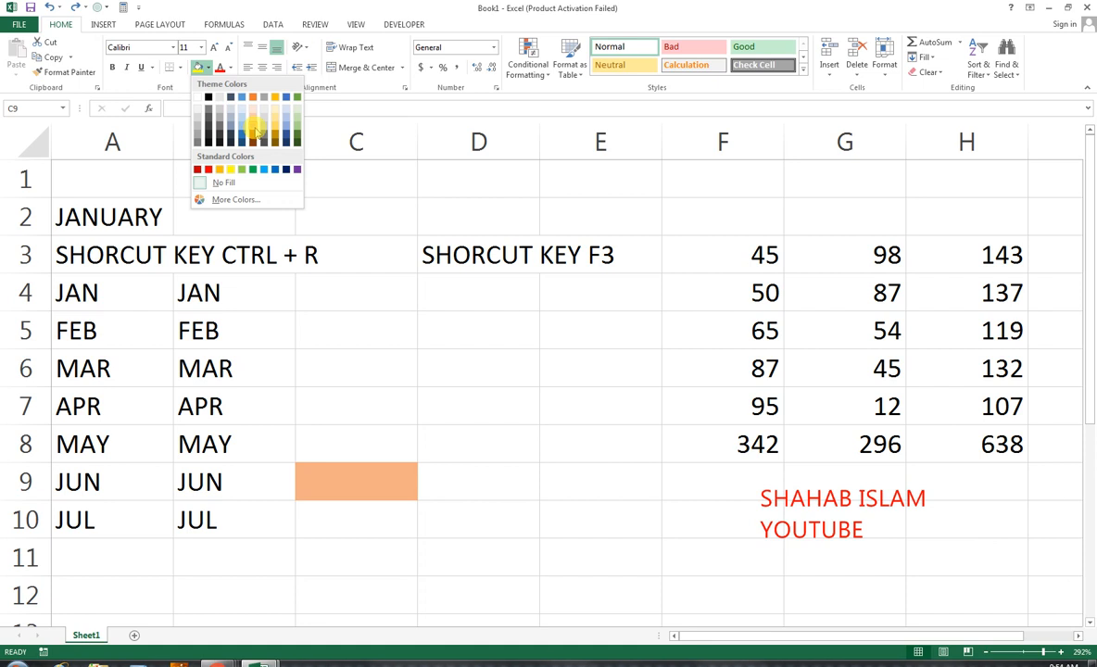
{"action": "left_click", "coordinate": [254, 128]}
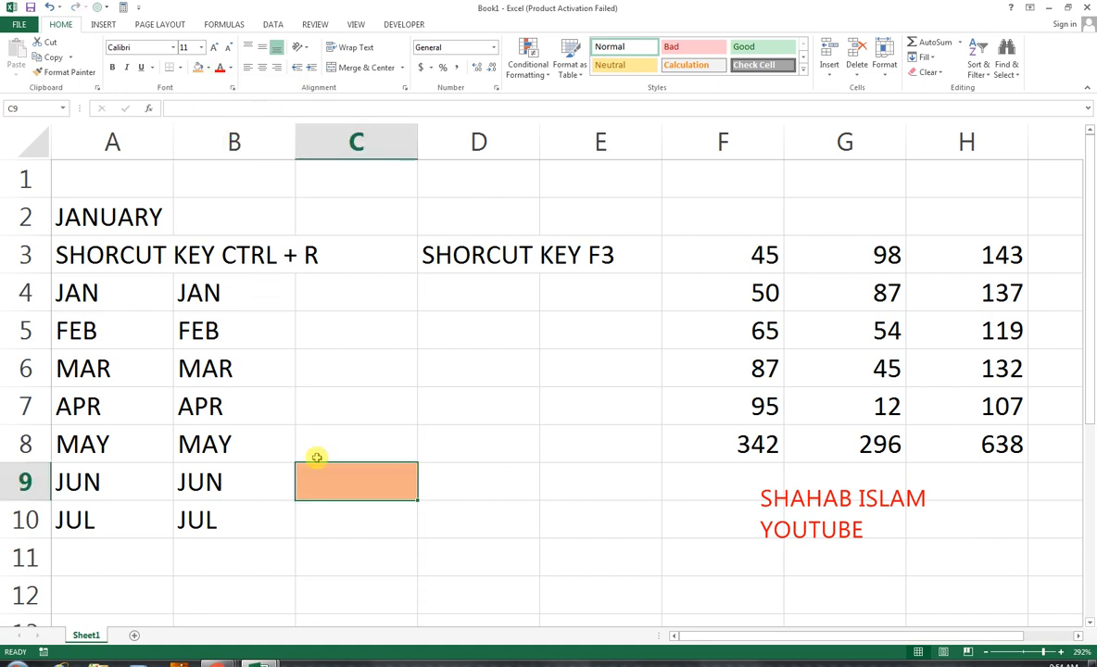
Step: Repeat the light orange fill on cells F11, E7, F2, C7 and B12, and end on cell E9
{"action": "left_click", "coordinate": [767, 560]}
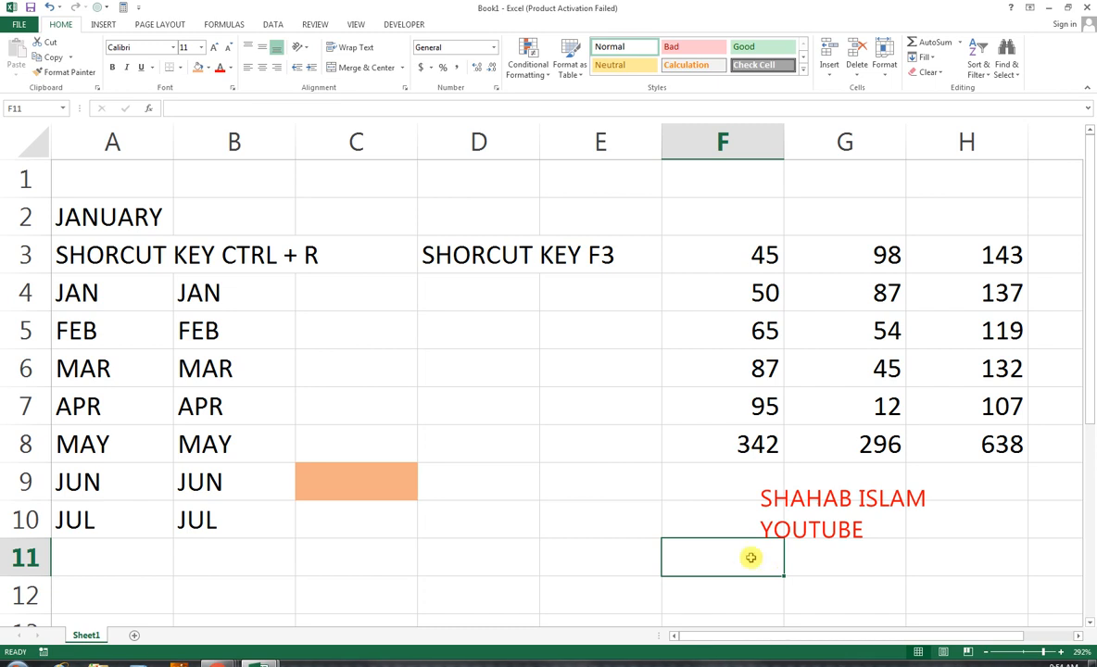
{"action": "key", "text": "F4"}
{"action": "left_click", "coordinate": [593, 406]}
{"action": "key", "text": "F4"}
{"action": "left_click", "coordinate": [714, 222]}
{"action": "key", "text": "F4"}
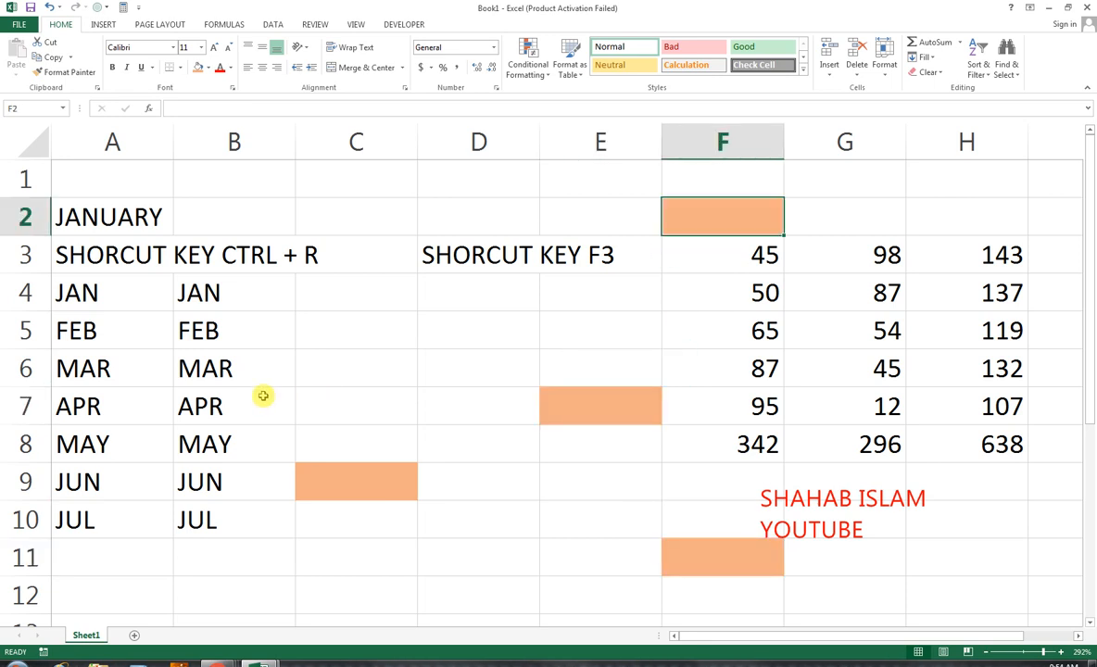
{"action": "left_click", "coordinate": [334, 404]}
{"action": "key", "text": "F4"}
{"action": "left_click", "coordinate": [216, 589]}
{"action": "key", "text": "F4"}
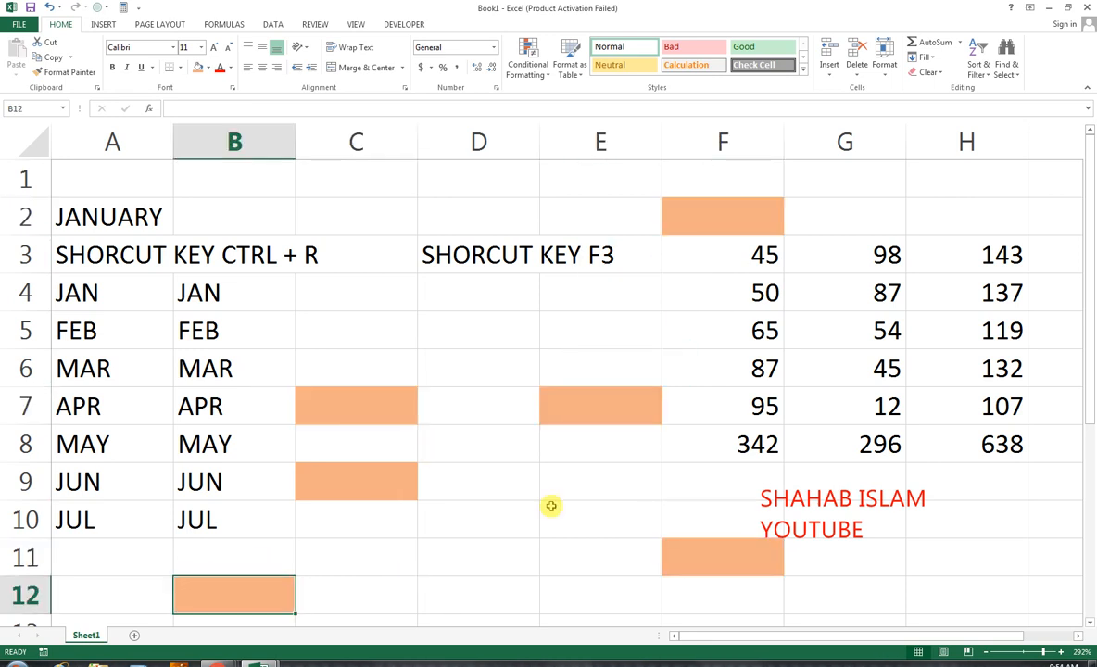
{"action": "left_click", "coordinate": [545, 487]}
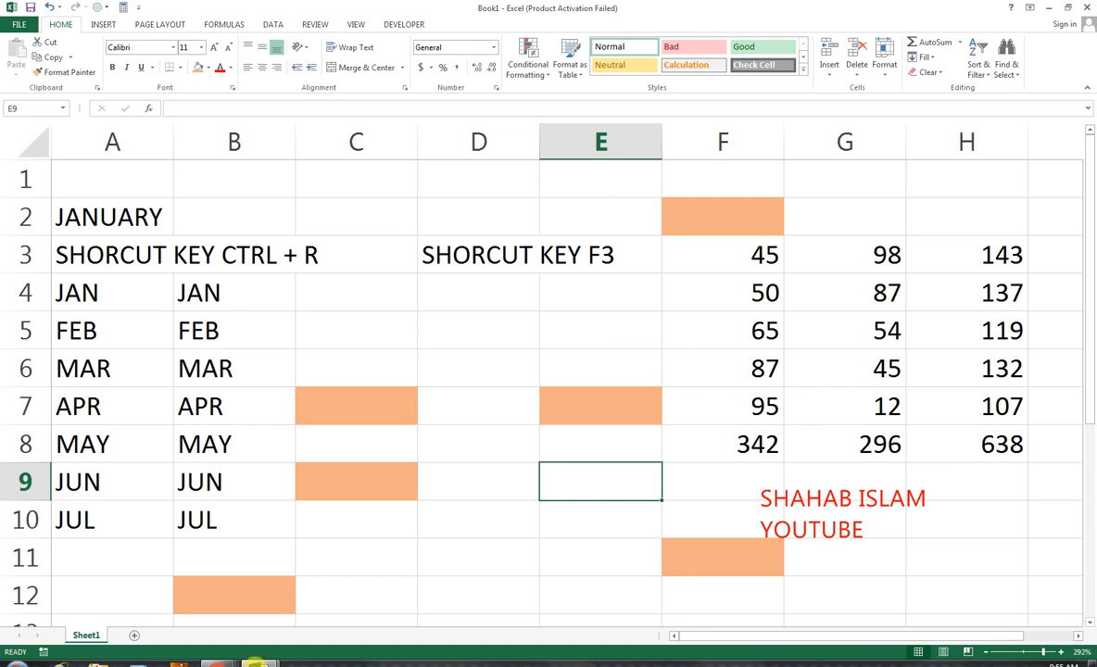
Step: Switch to the browser window showing the YouTube channel's uploaded videos
{"action": "mouse_move", "coordinate": [219, 663]}
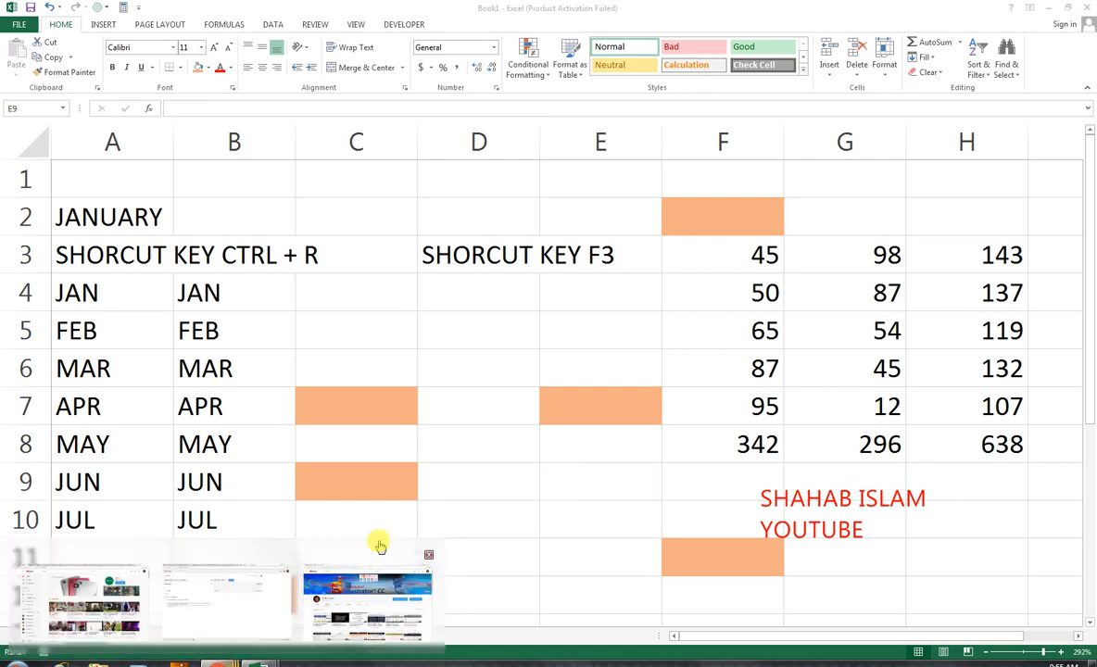
{"action": "left_click", "coordinate": [379, 545]}
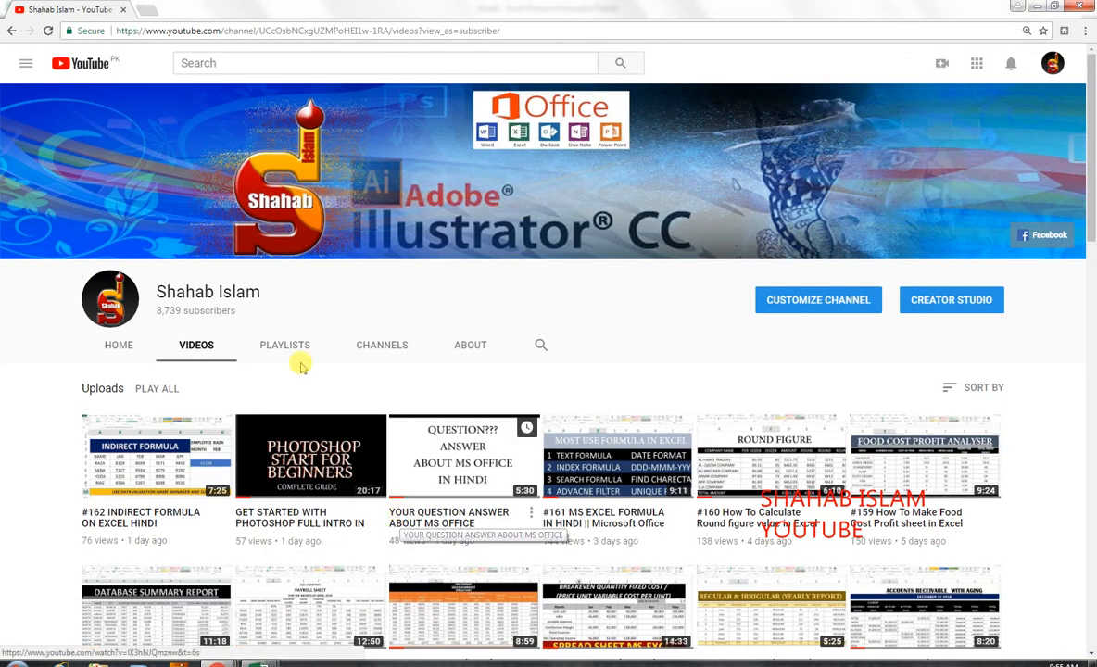